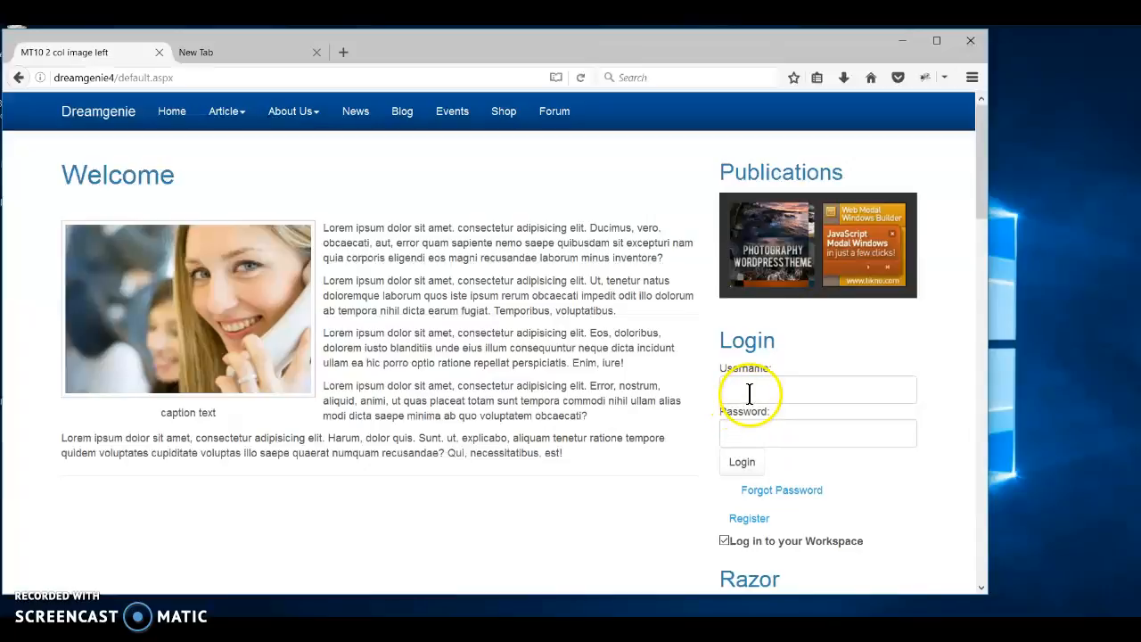
Log in as webmaster with the account password to reach the Control Panel Backoffice.
left_click(750, 389)
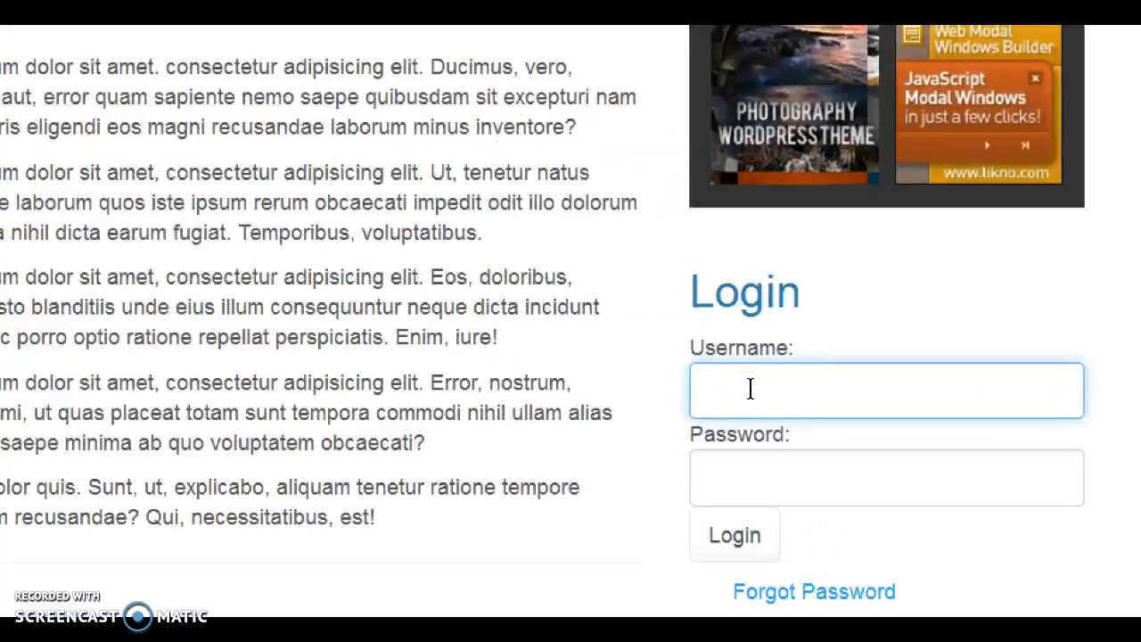
type("webmas")
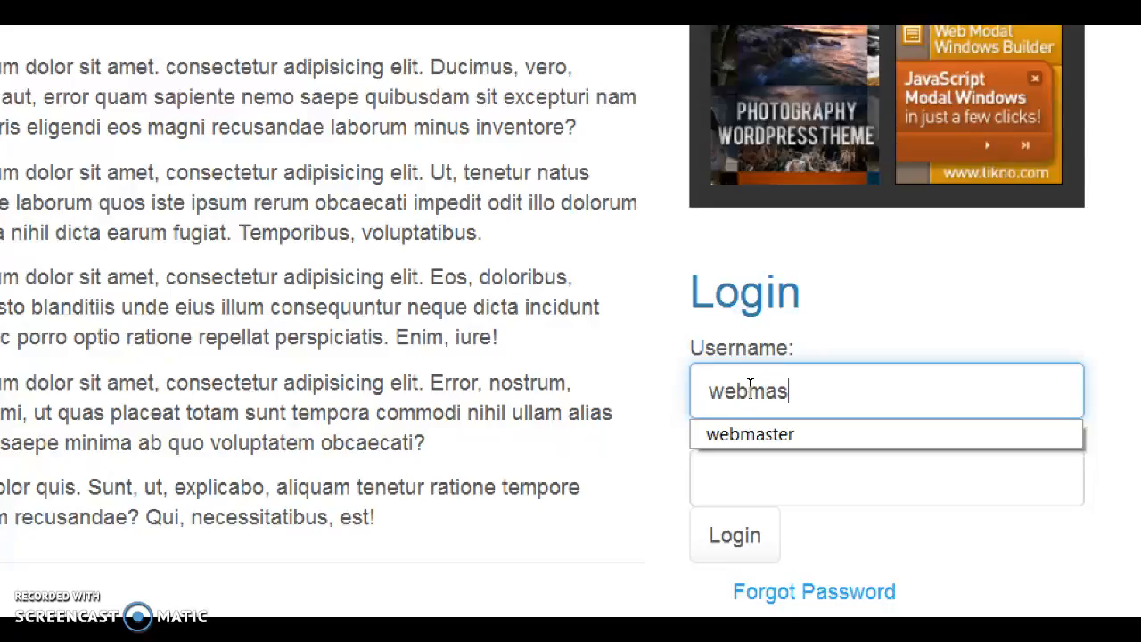
type("ter")
key("Tab")
type("123456")
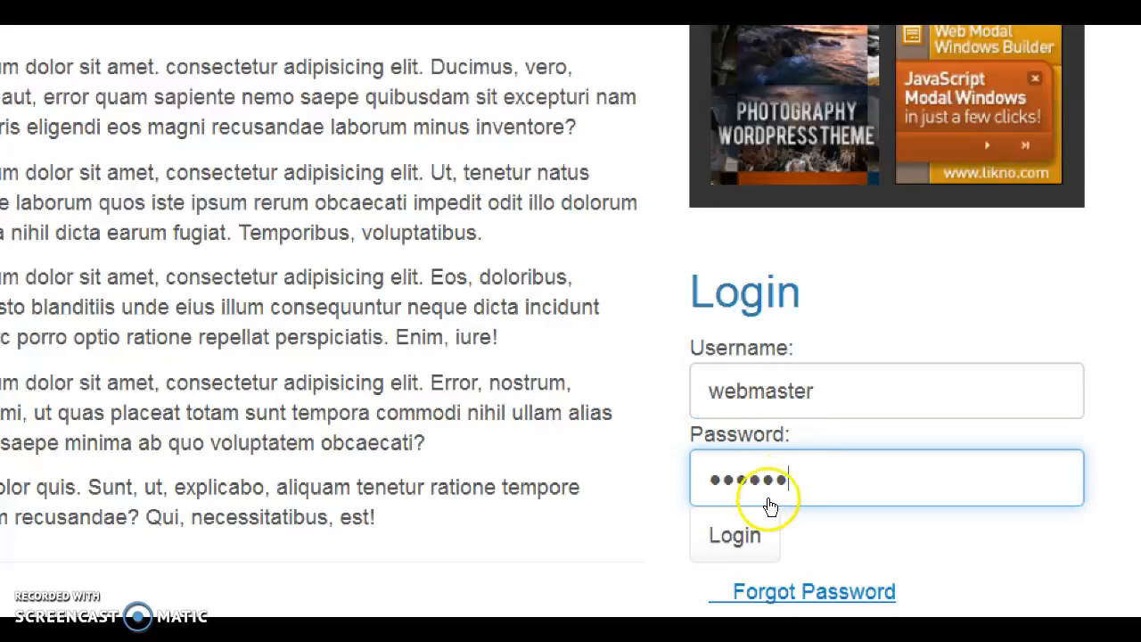
left_click(748, 534)
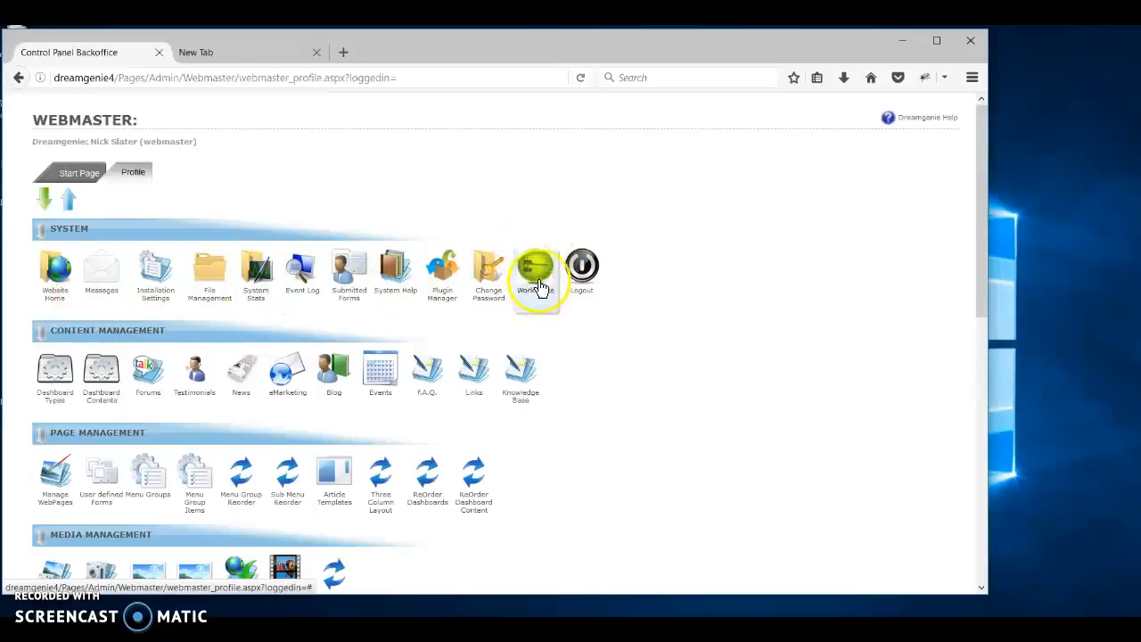
Open CRM Organisations from the workspace and search the list for 'brian'.
left_click(537, 272)
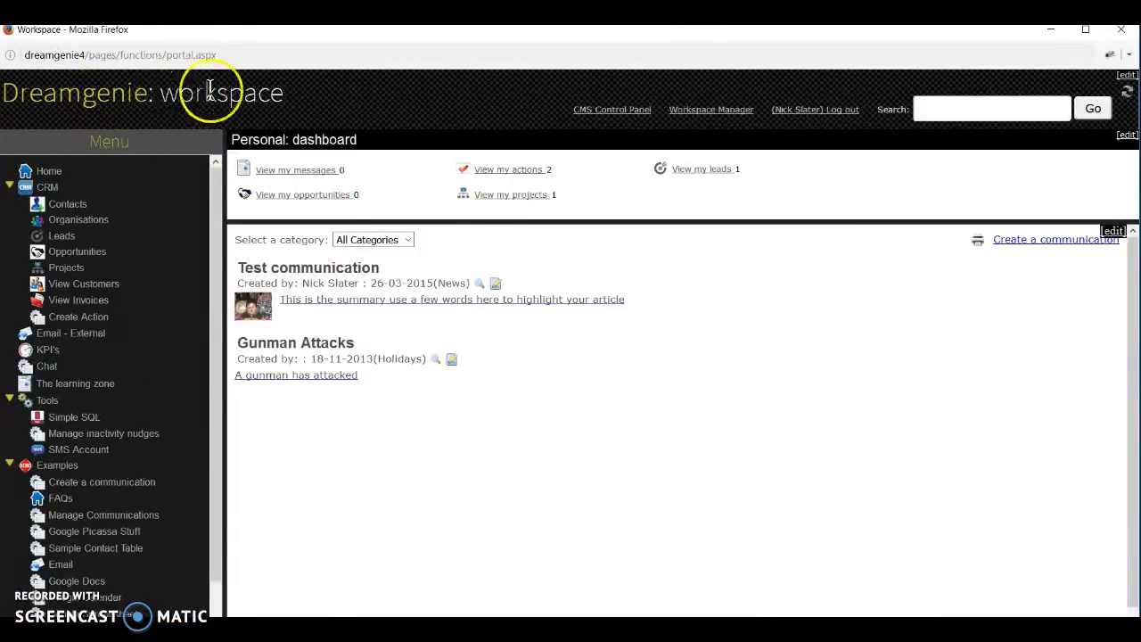
left_click(86, 227)
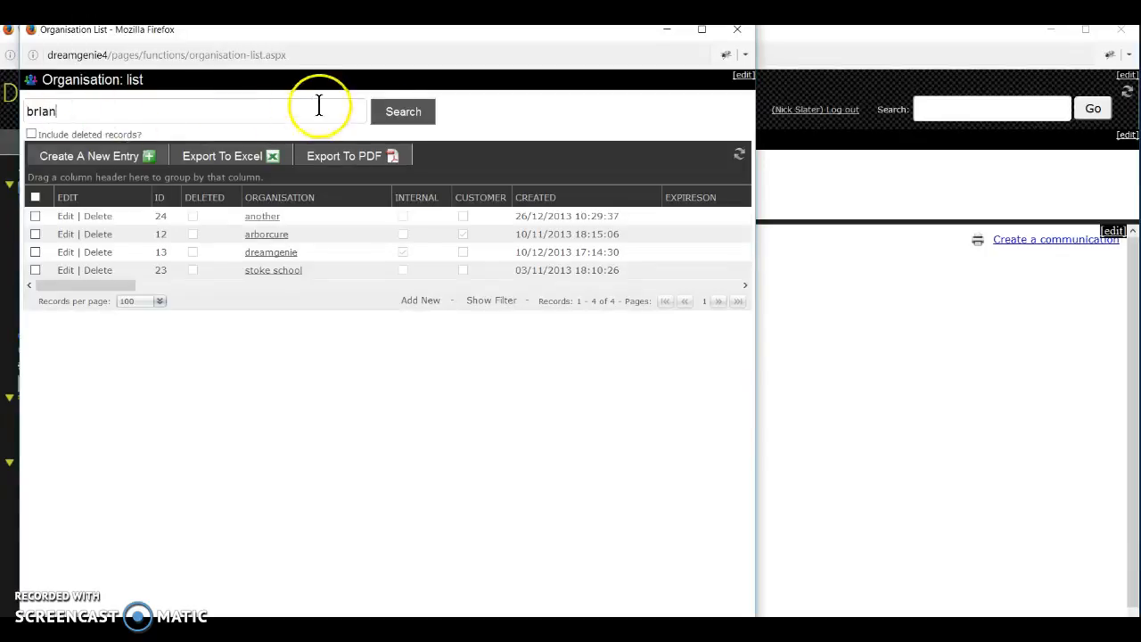
left_click(419, 121)
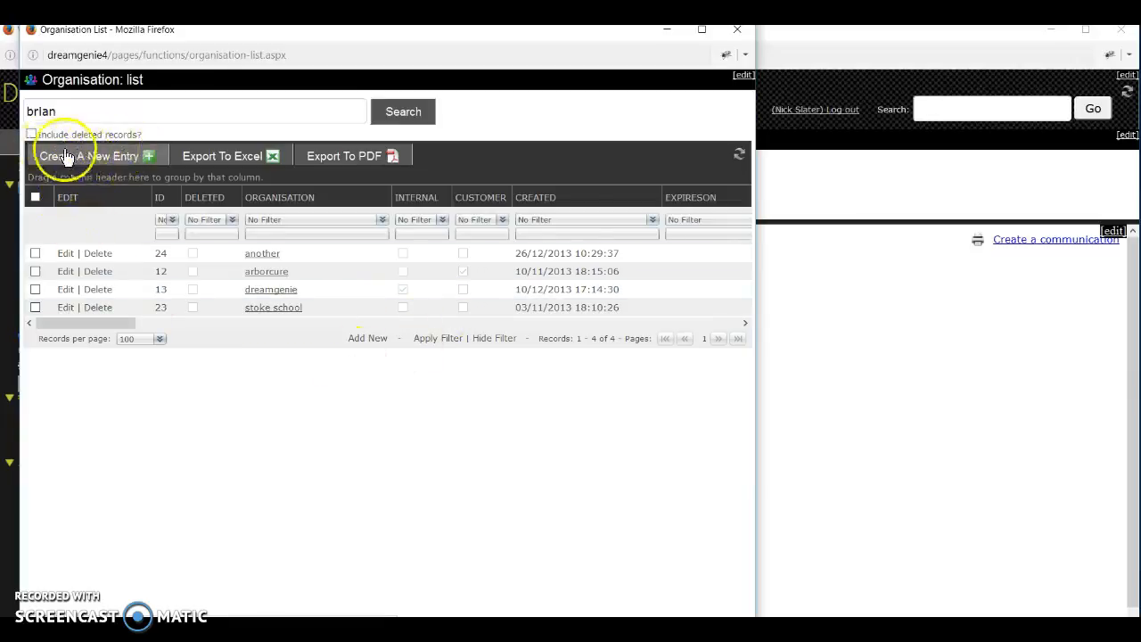
Start a new organisation entry, enter the organisation name and tick Customer?
left_click(118, 158)
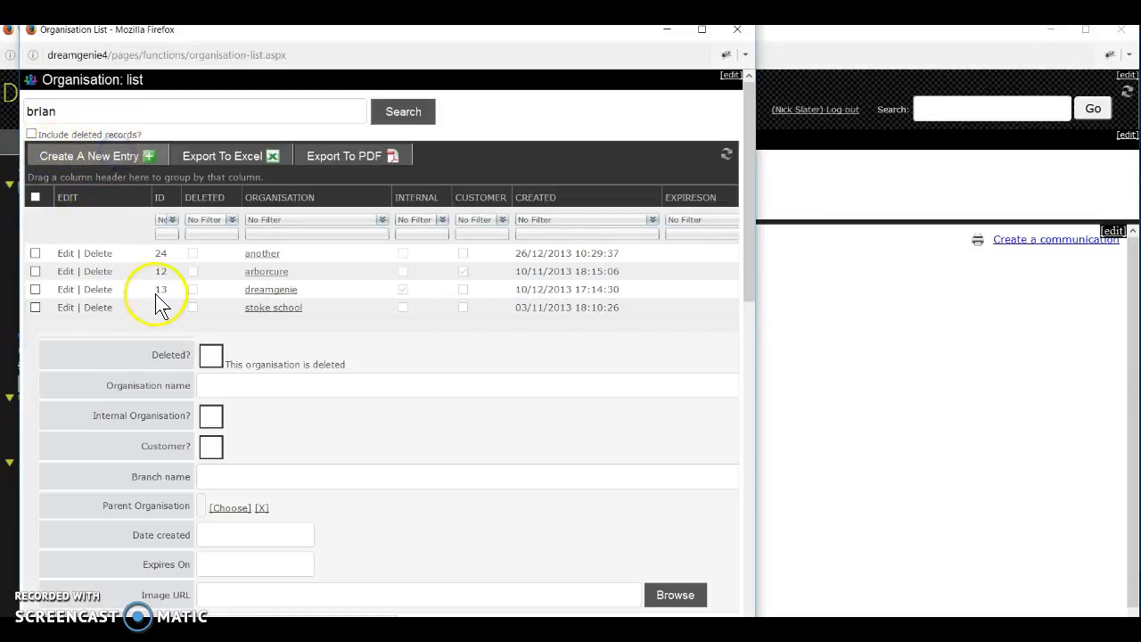
scroll(299, 479, "down", 3)
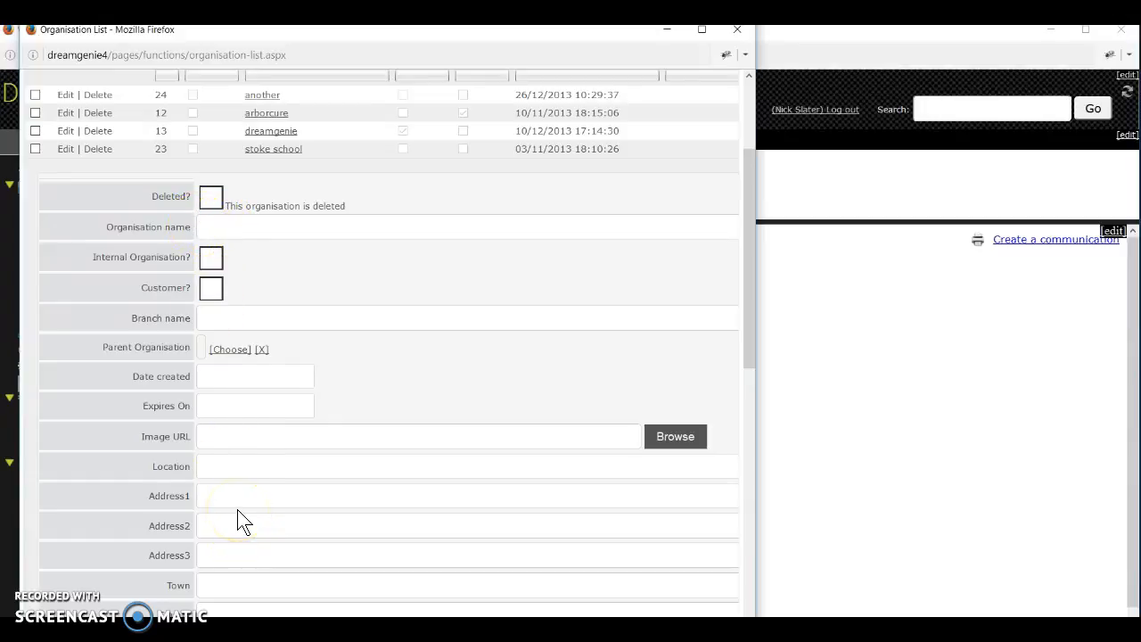
left_click(221, 228)
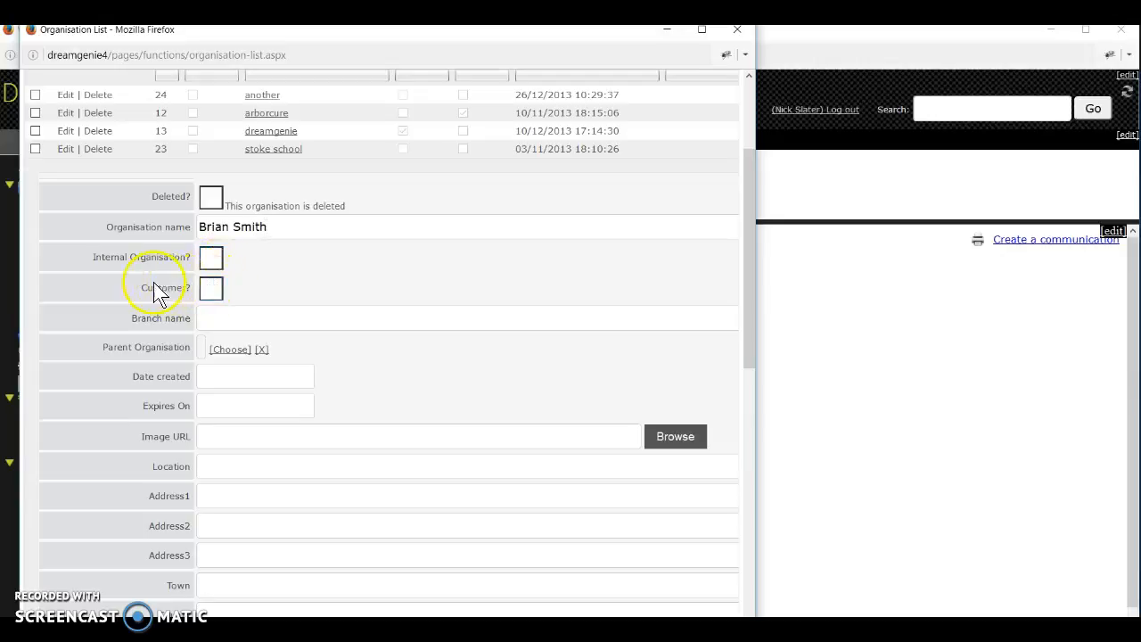
left_click(212, 289)
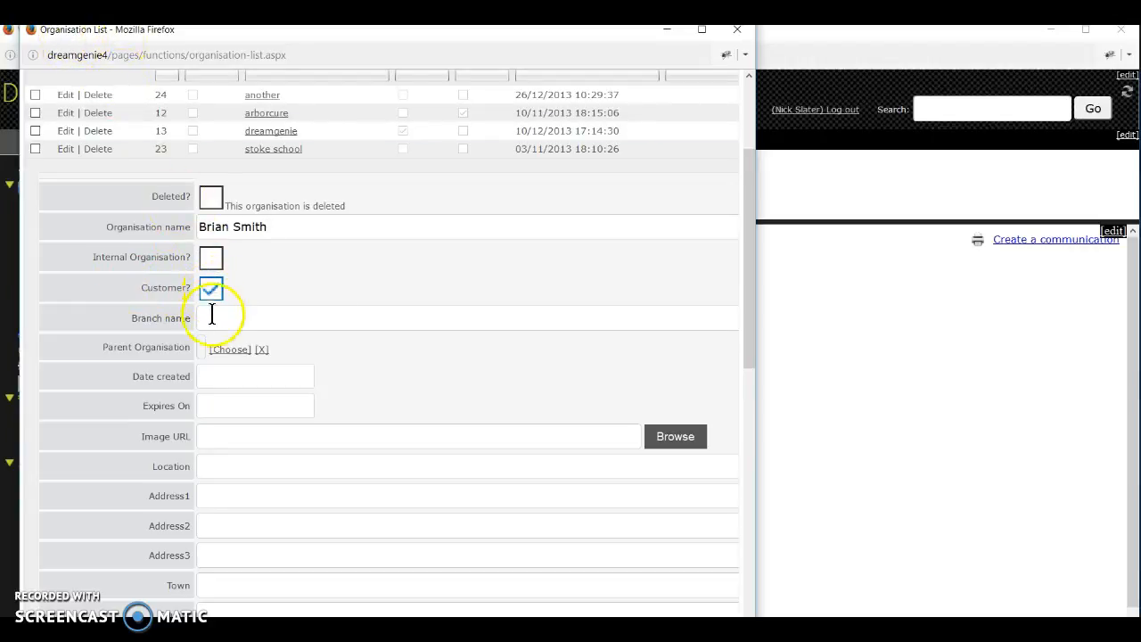
Fill in Address1, Town and Postcode, then save the organisation as record 1154.
scroll(267, 466, "down", 5)
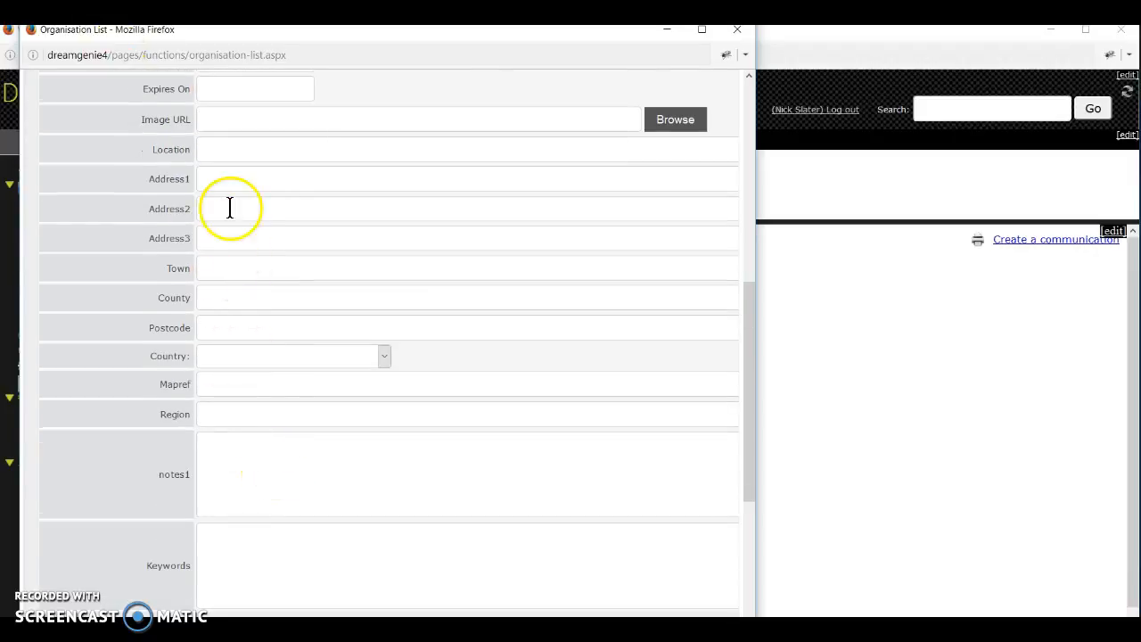
left_click(229, 180)
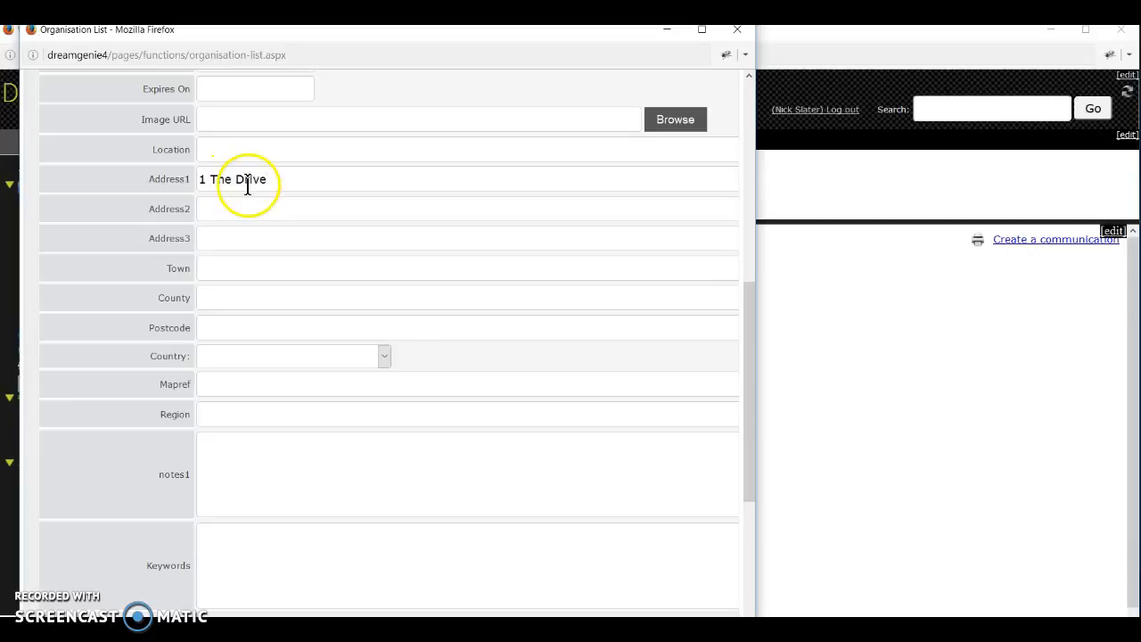
left_click(227, 273)
type("Henl")
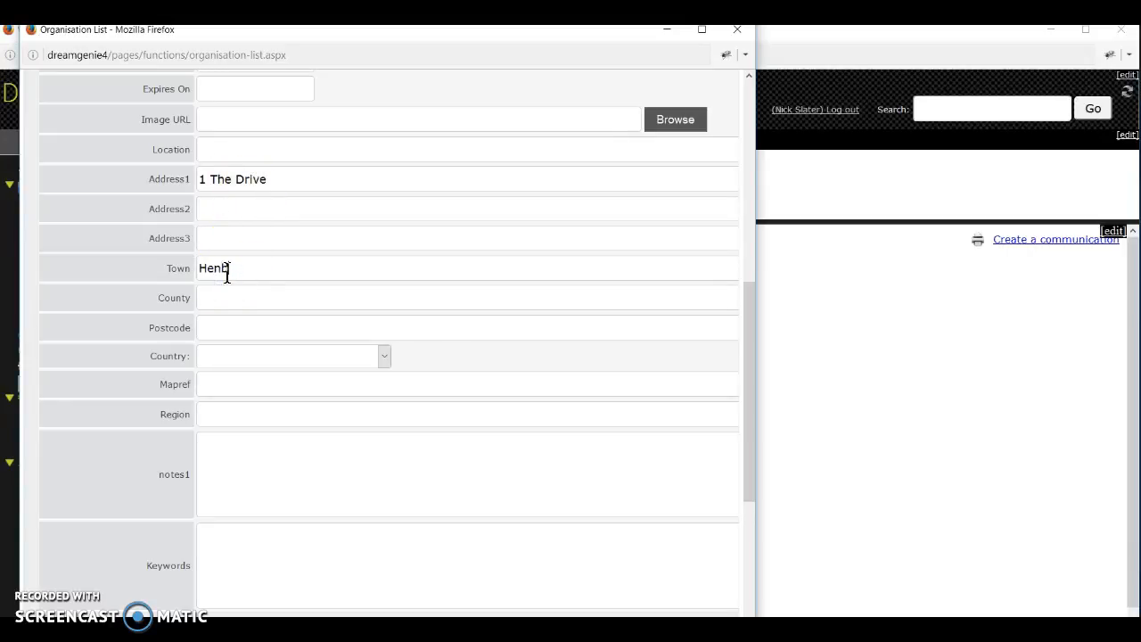
left_click(204, 327)
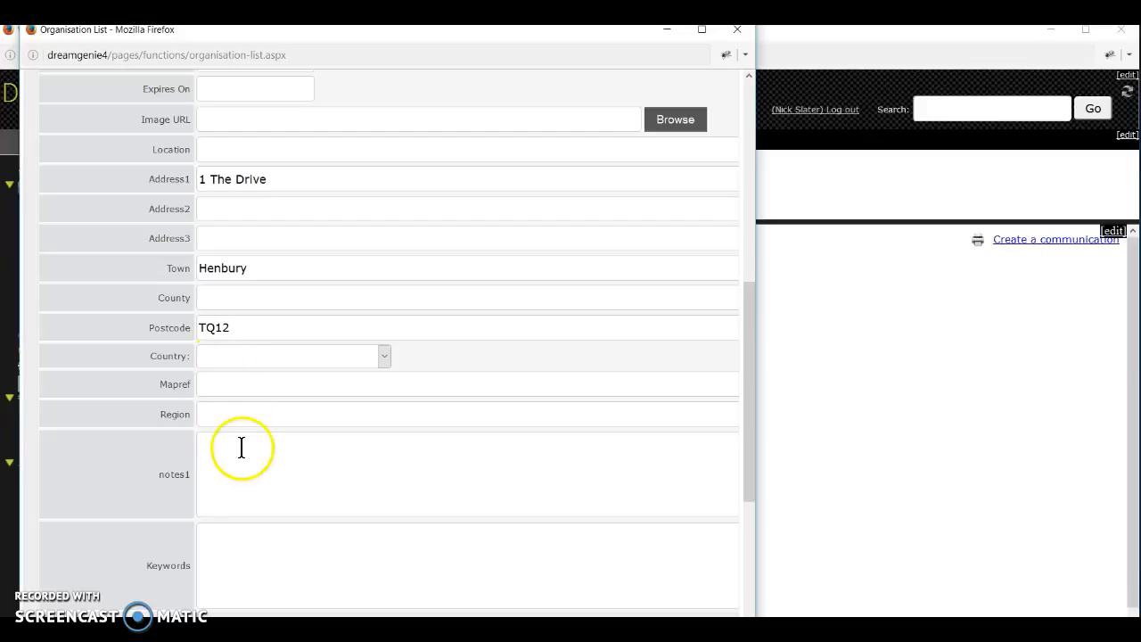
scroll(234, 427, "down", 5)
left_click(55, 396)
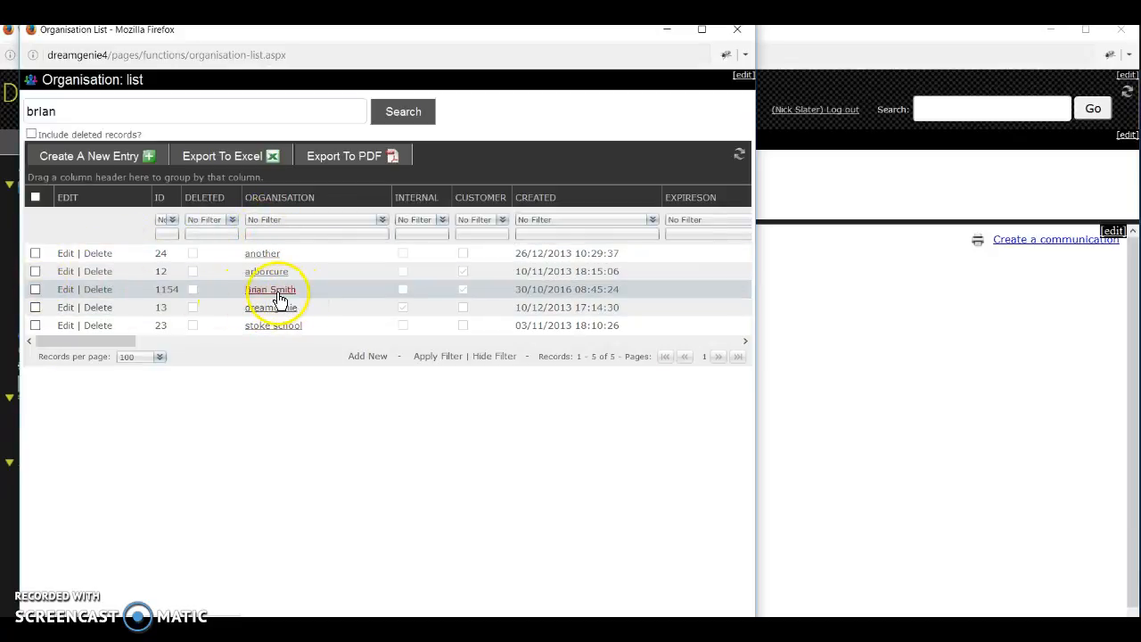
Close the organisation list and run a global search for 'brian', listing the new organisation.
left_click(733, 29)
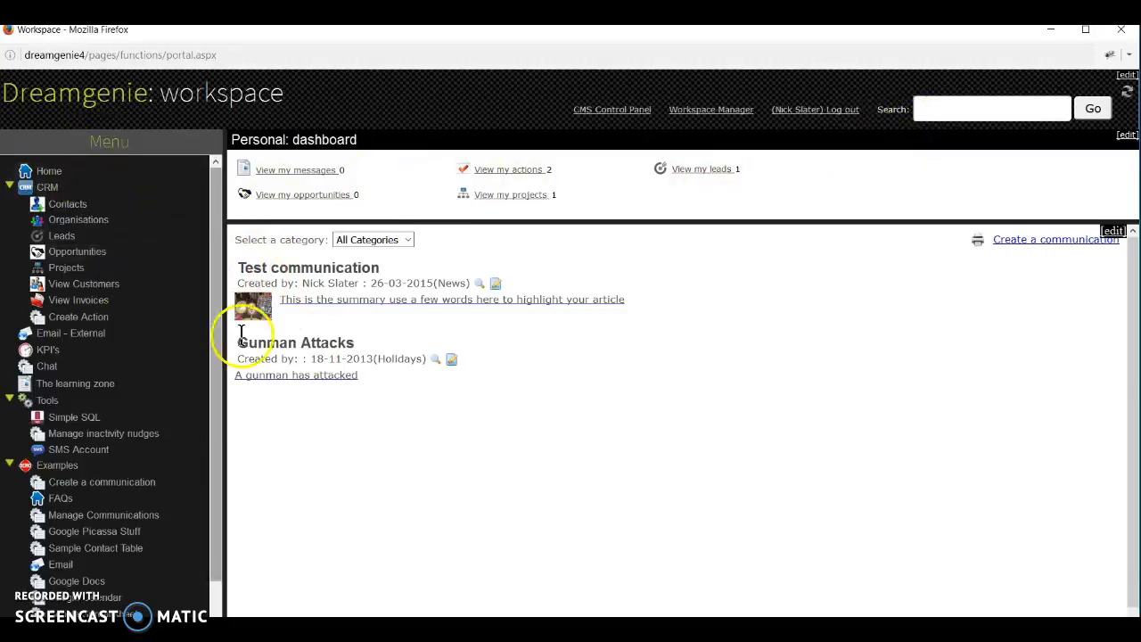
left_click(947, 109)
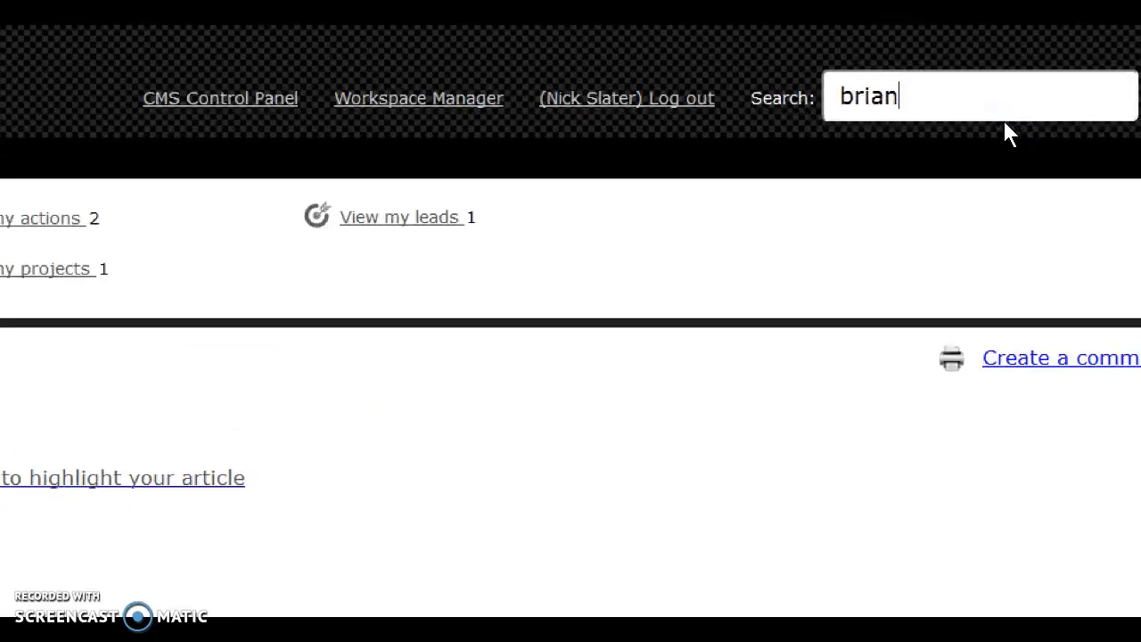
double_click(861, 112)
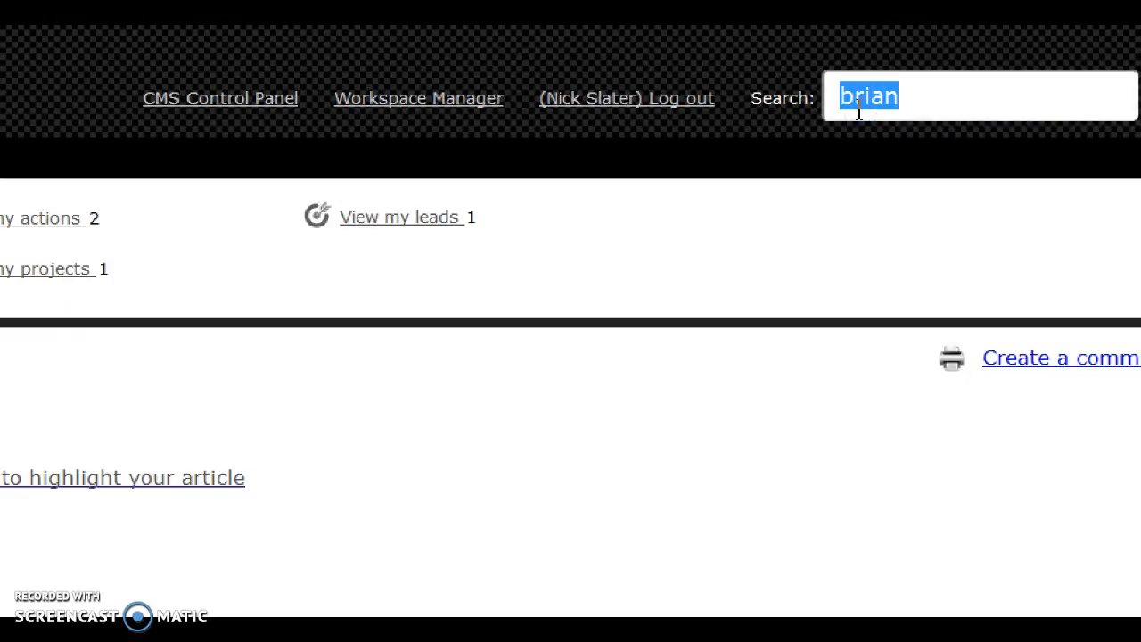
left_click(954, 107)
key("Return")
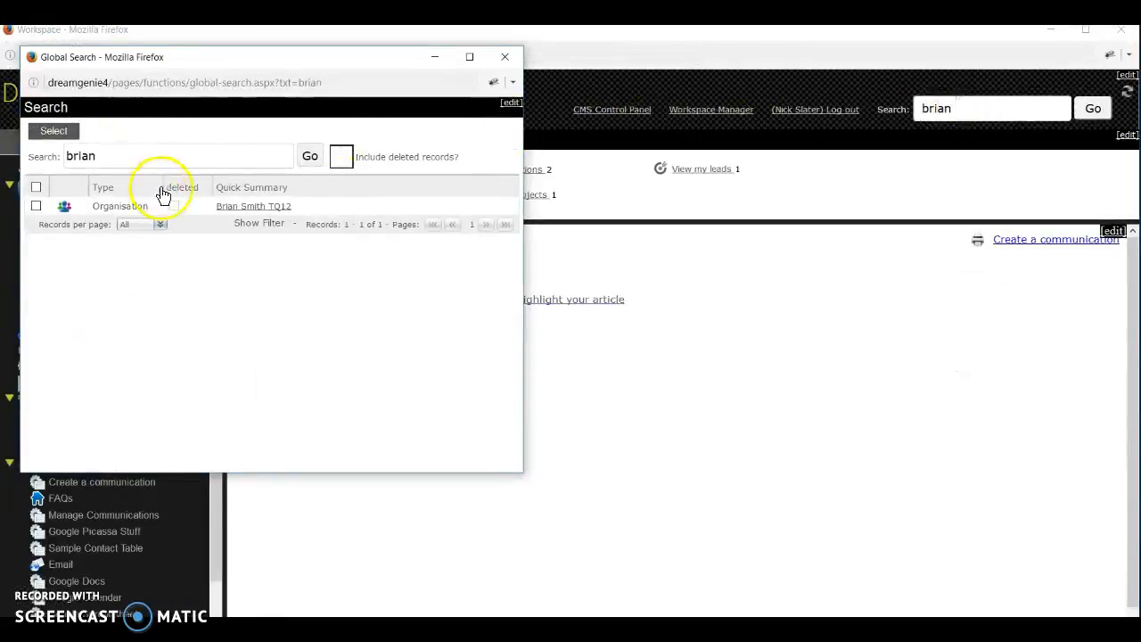
left_click(504, 56)
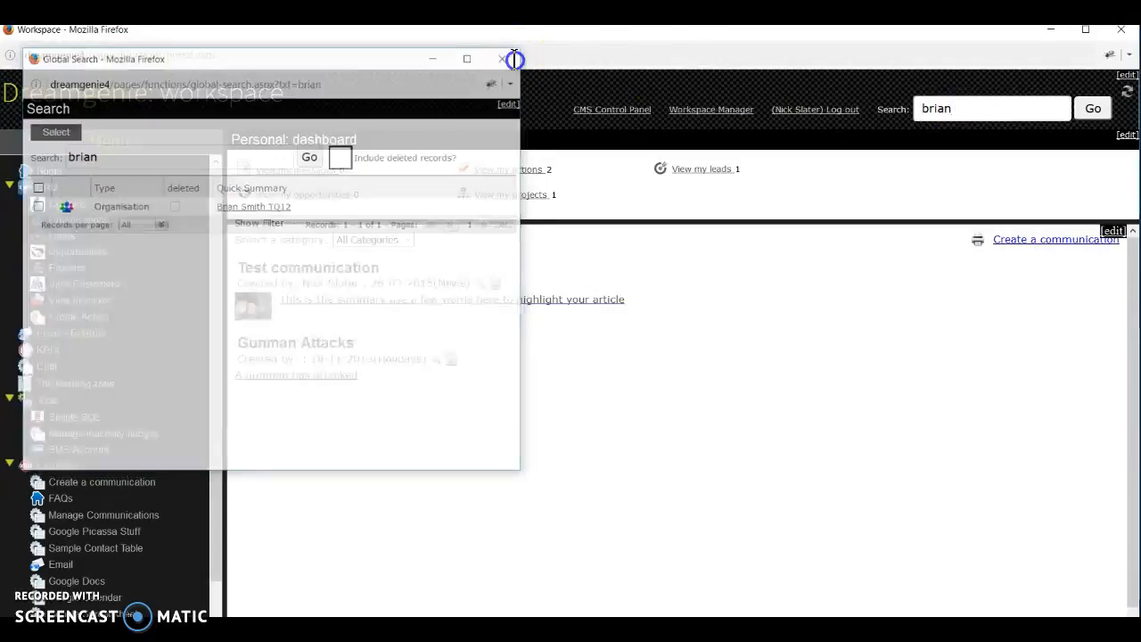
left_click(1094, 108)
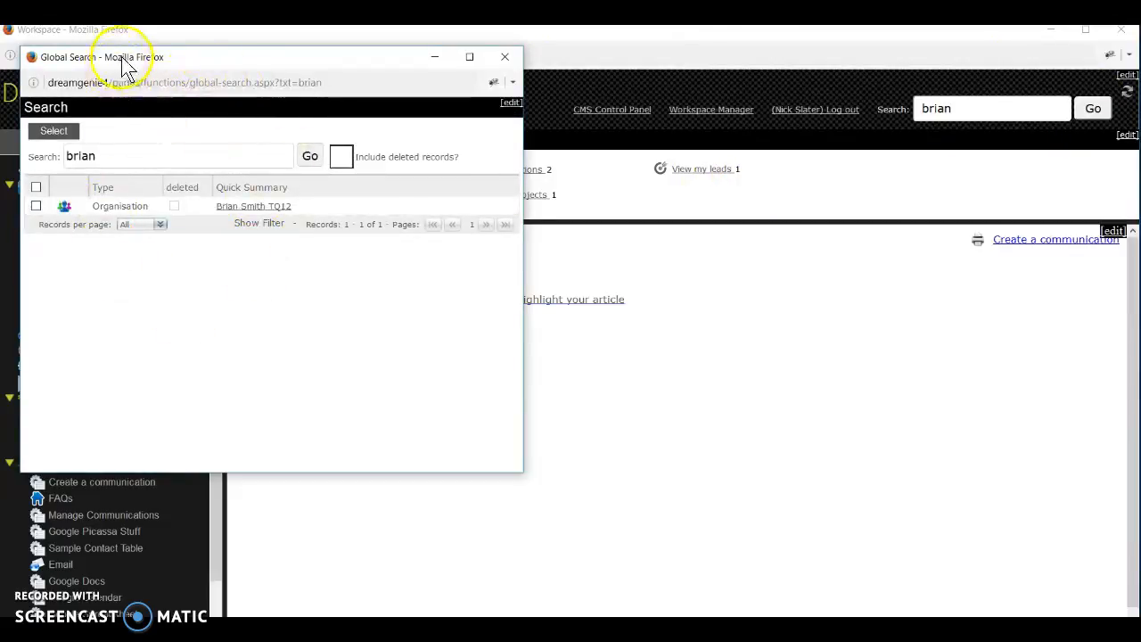
left_click_drag(176, 64, 231, 64)
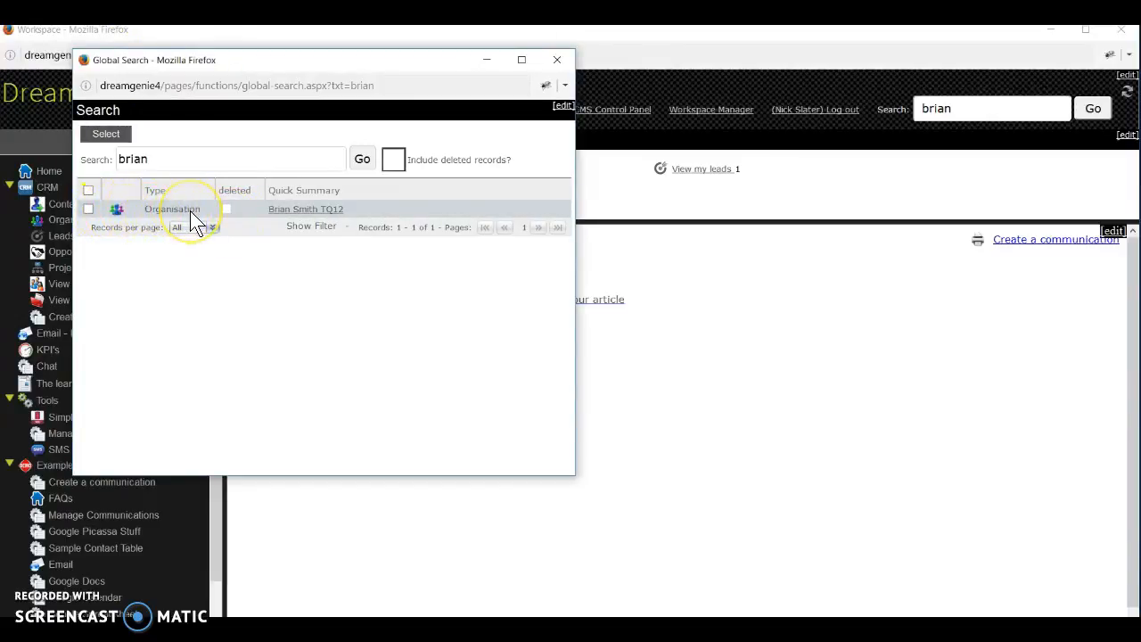
Open the new organisation's record full screen and view its empty Contacts tab.
left_click(336, 218)
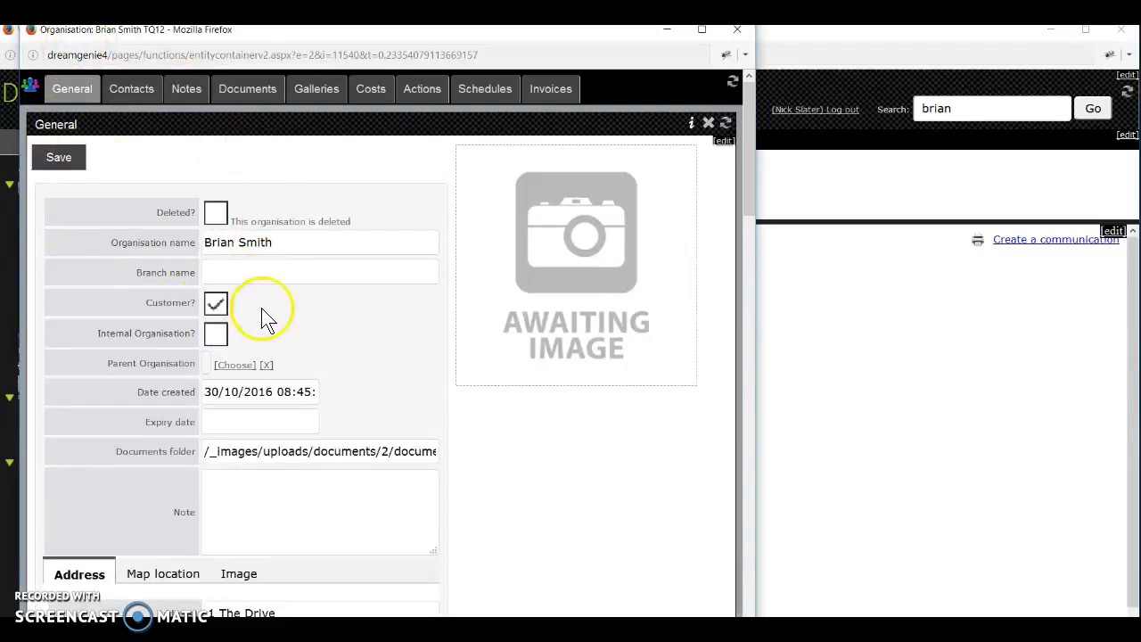
left_click(702, 32)
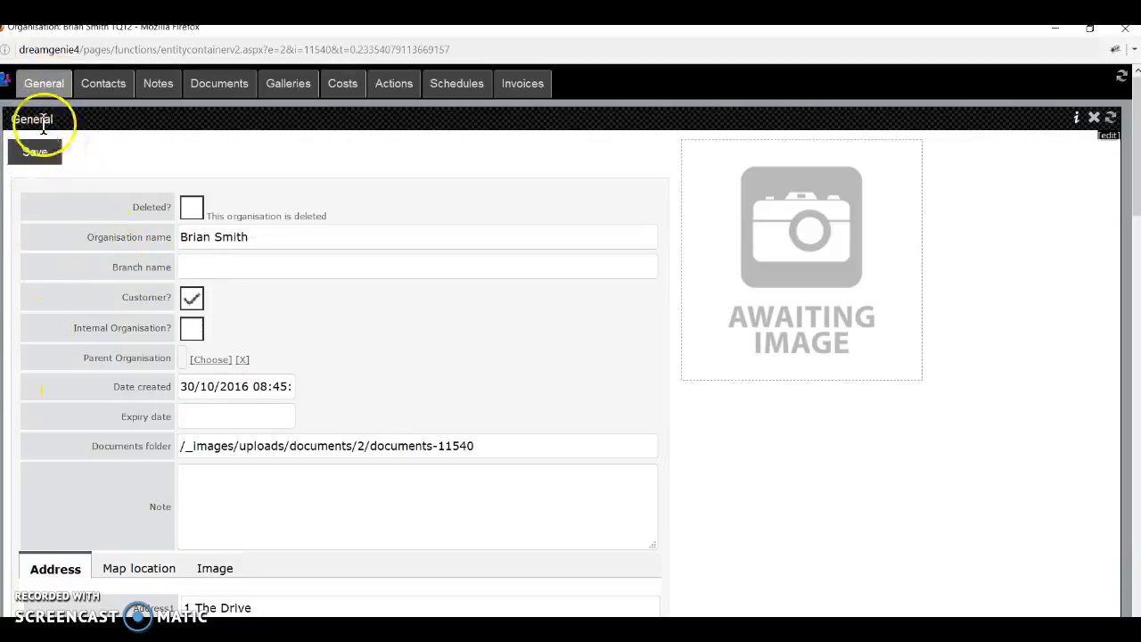
scroll(208, 343, "down", 1)
scroll(209, 343, "down", 2)
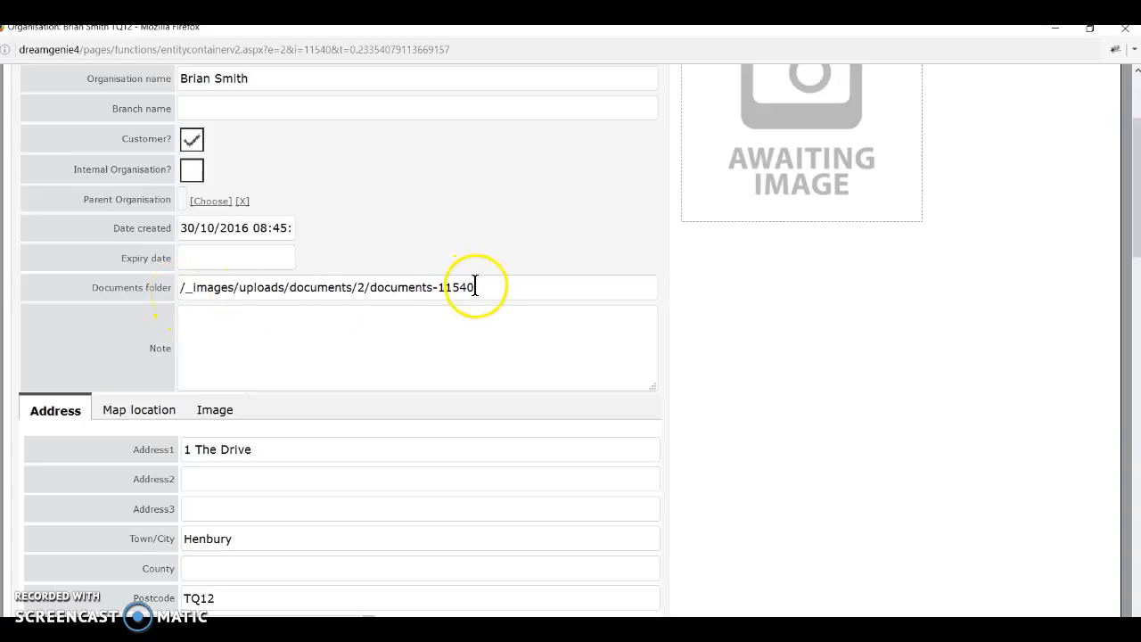
scroll(267, 495, "down", 5)
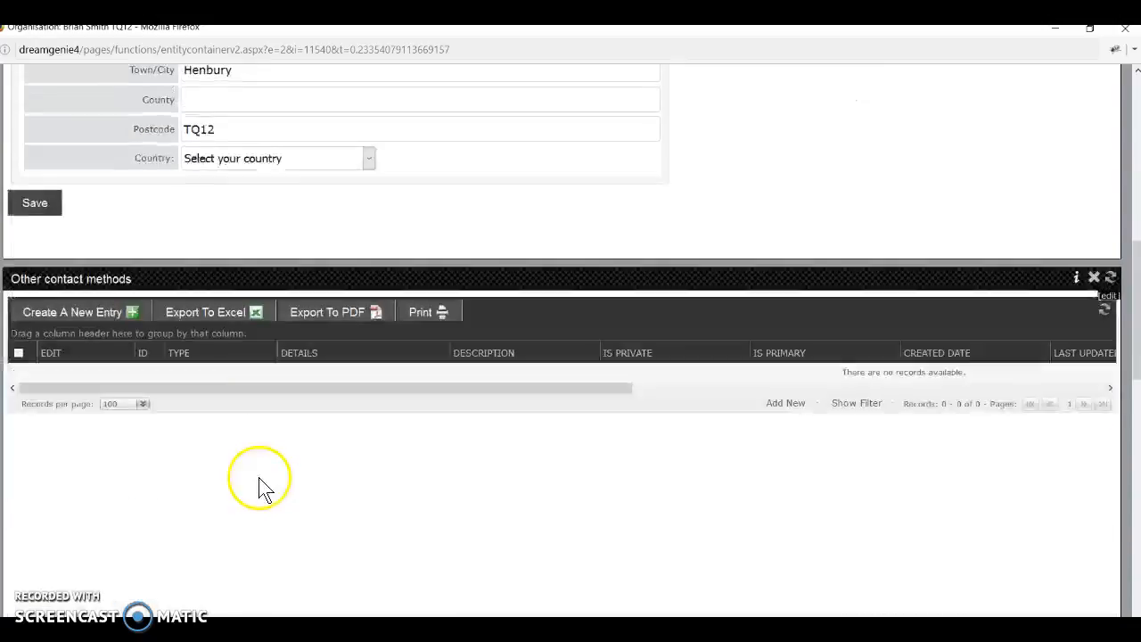
scroll(147, 435, "down", 3)
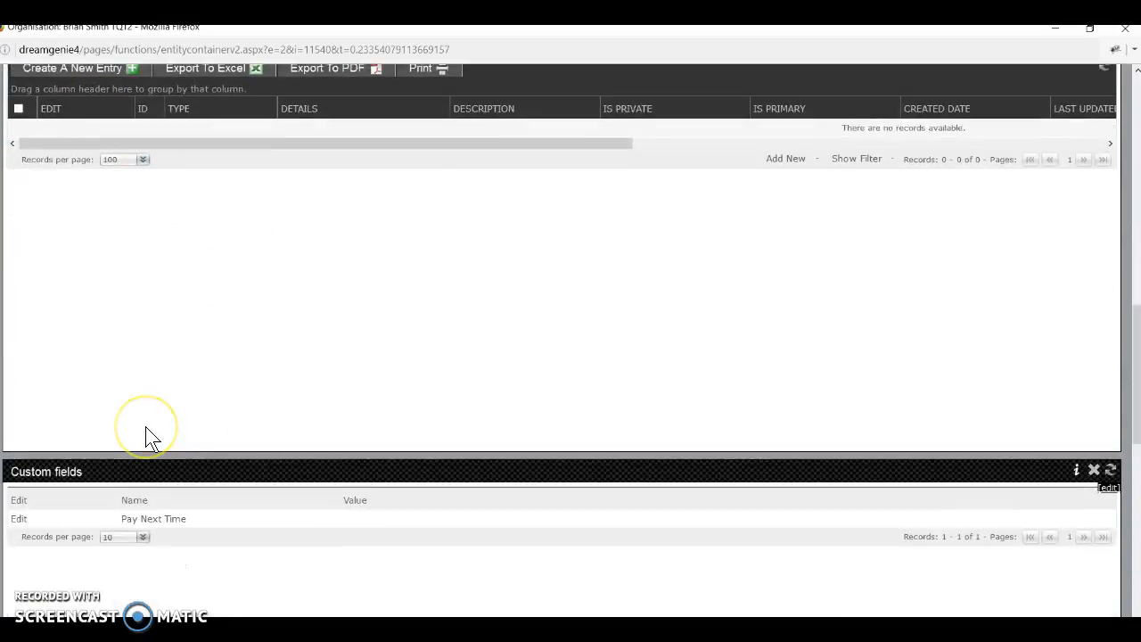
scroll(147, 435, "down", 5)
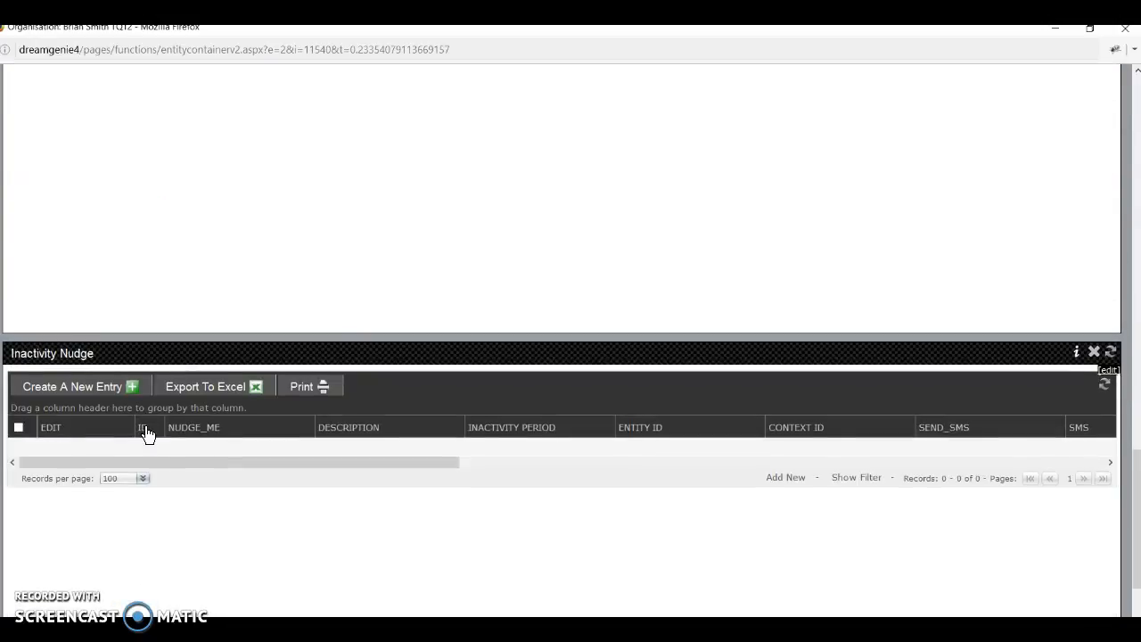
scroll(149, 437, "down", 3)
scroll(147, 433, "up", 15)
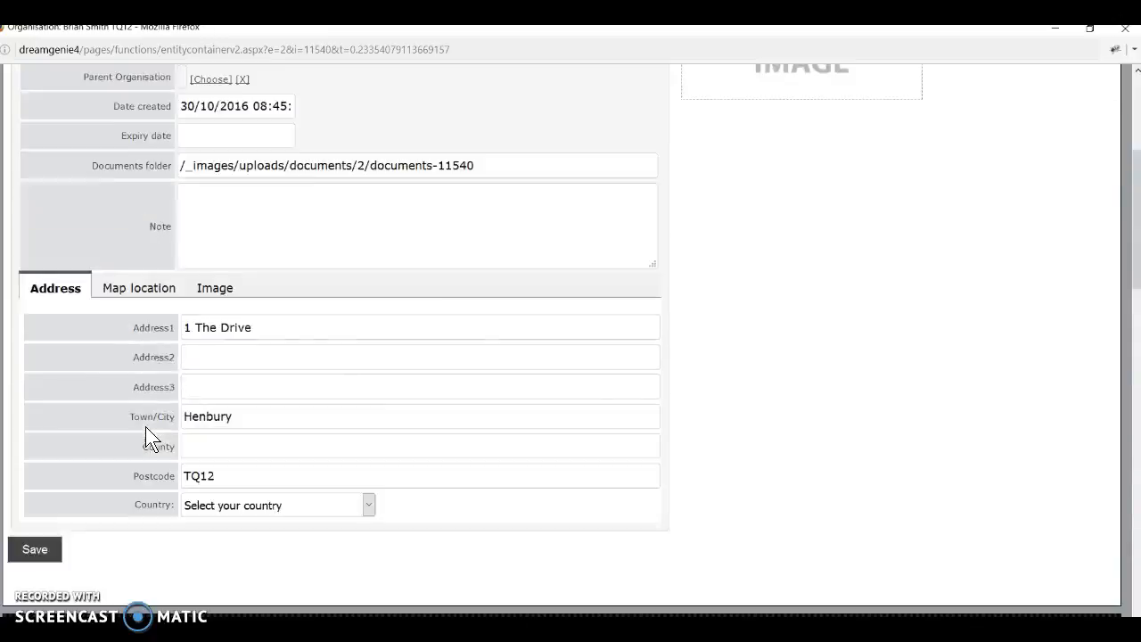
left_click(133, 167)
left_click(109, 87)
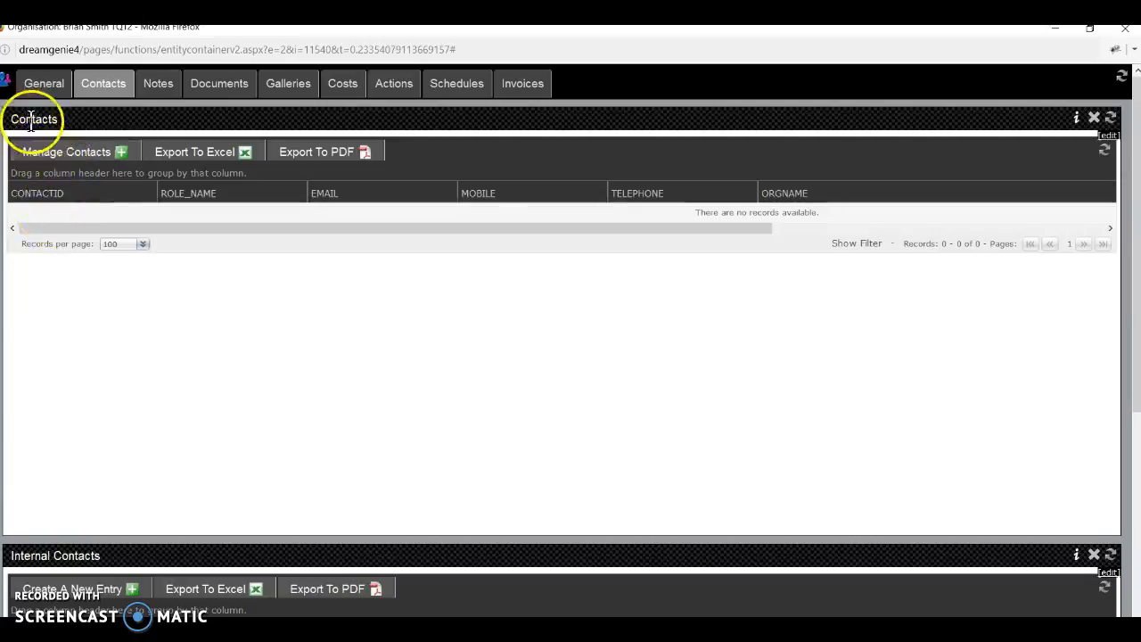
scroll(82, 284, "down", 5)
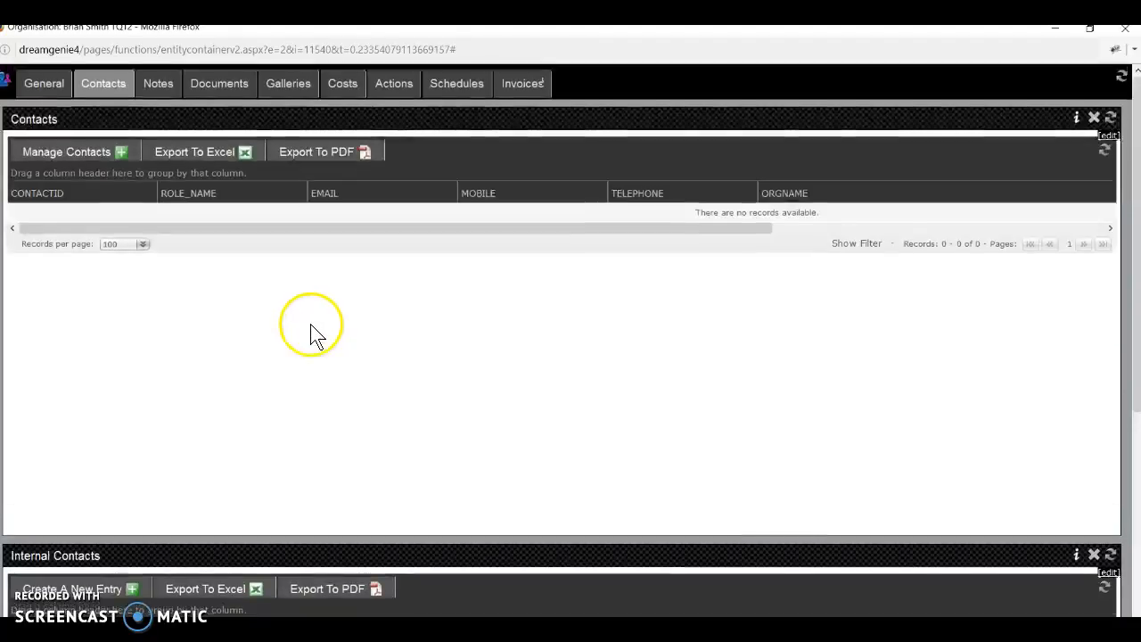
Add and save a note recording the conversation agreeing a £45 price.
left_click(157, 85)
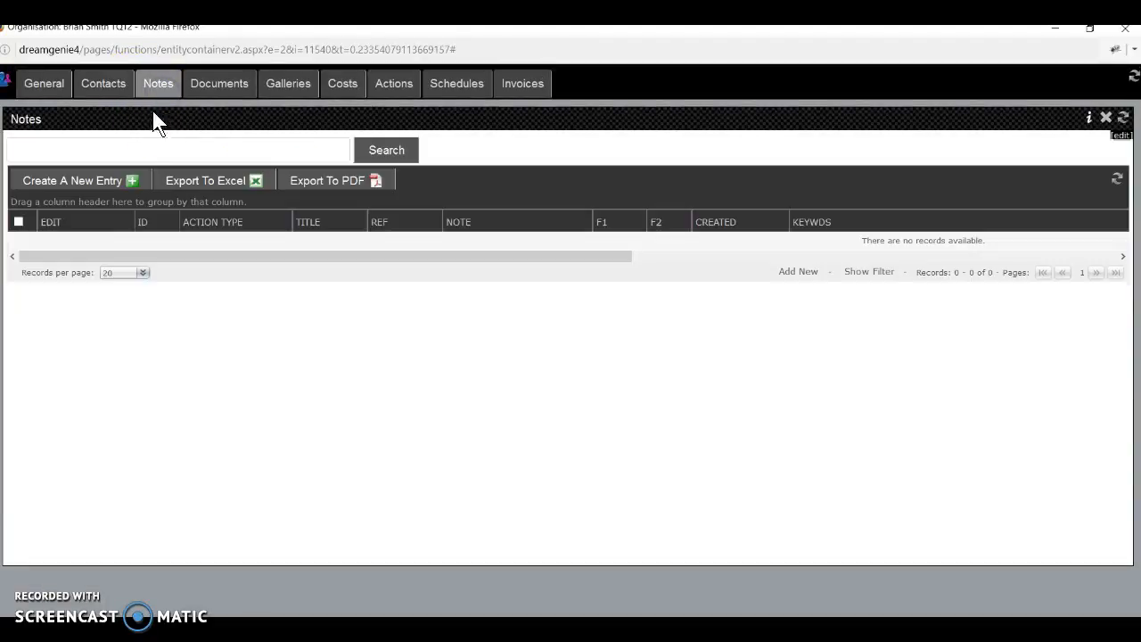
left_click(97, 187)
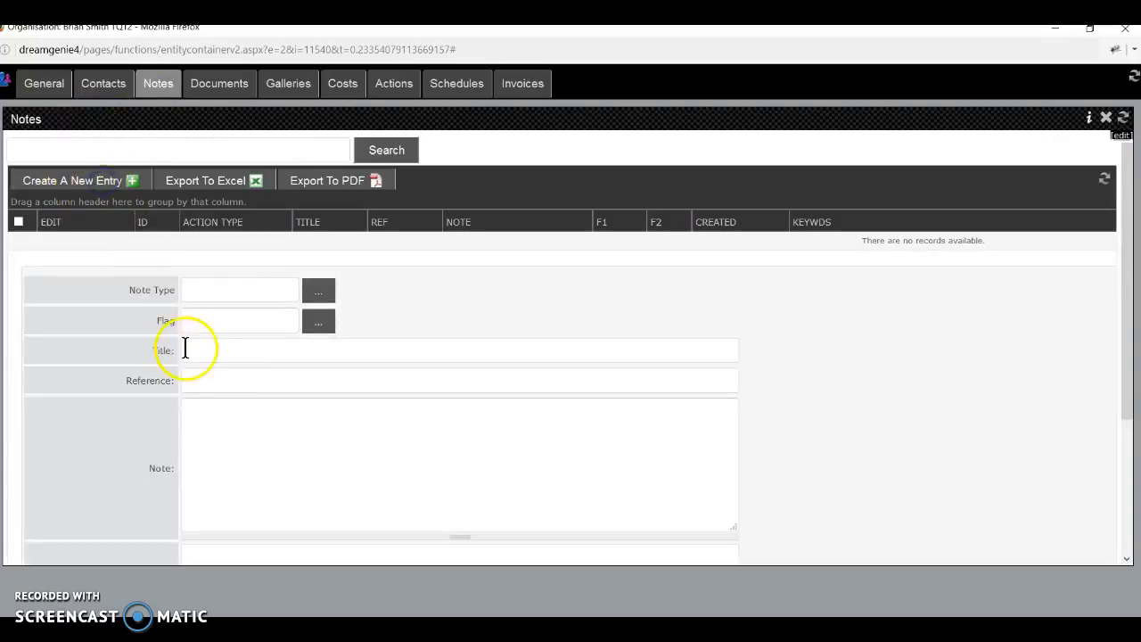
left_click(219, 344)
type("s")
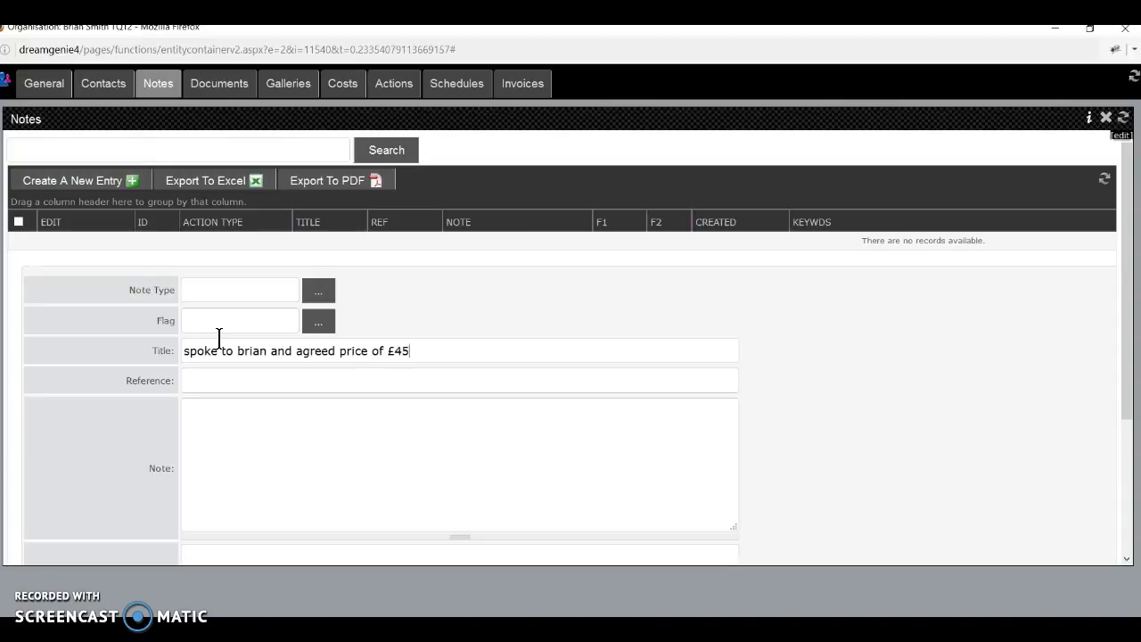
scroll(219, 339, "down", 4)
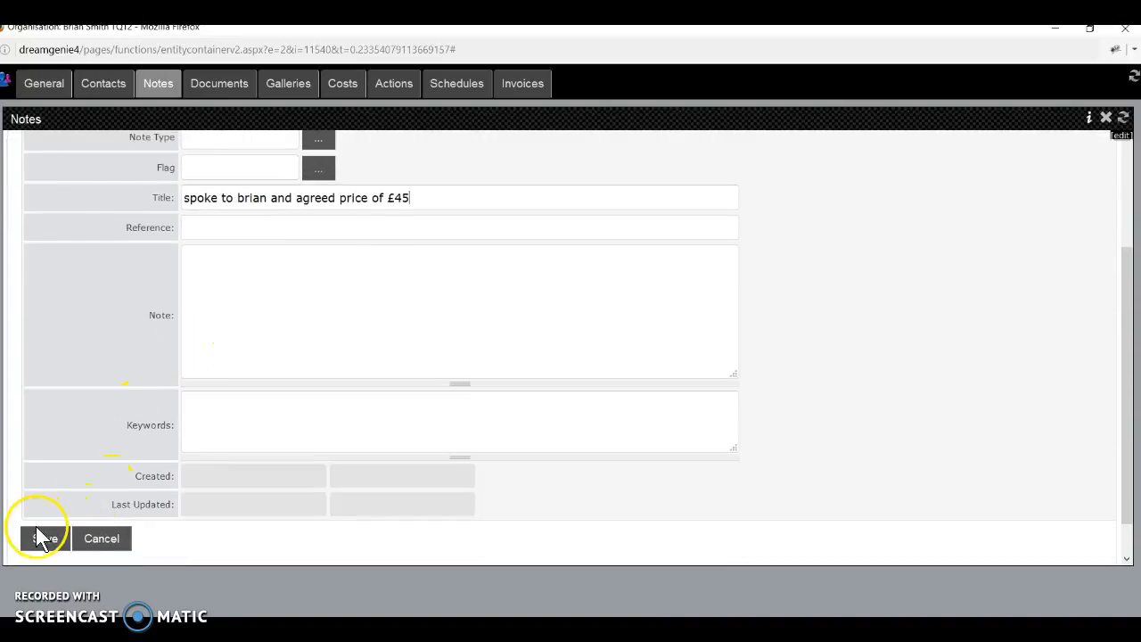
left_click(40, 537)
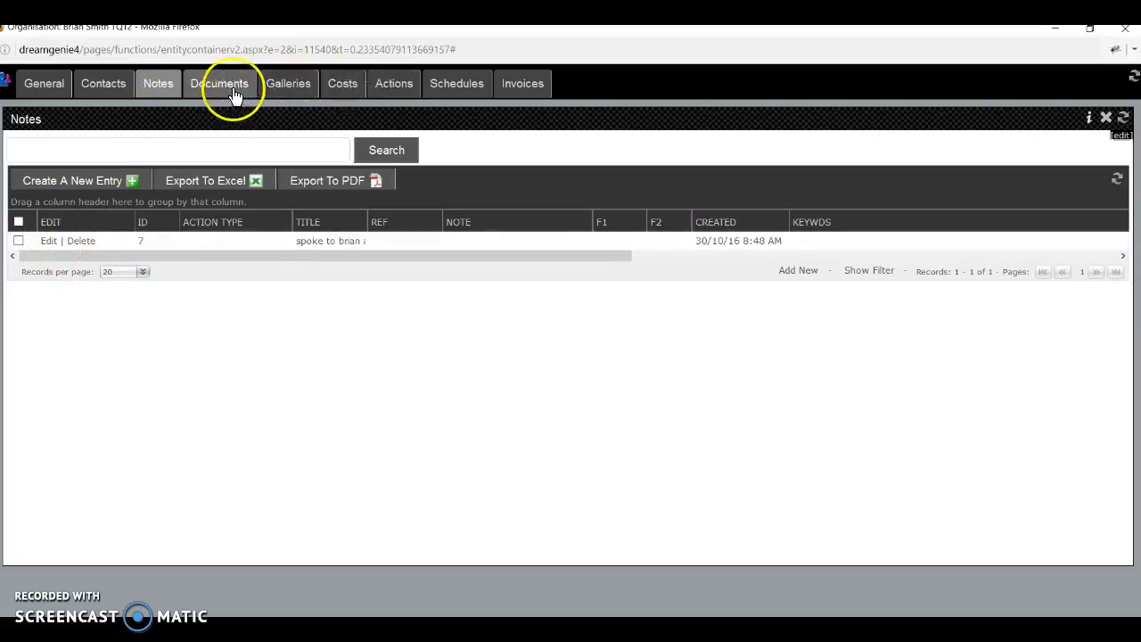
left_click(454, 89)
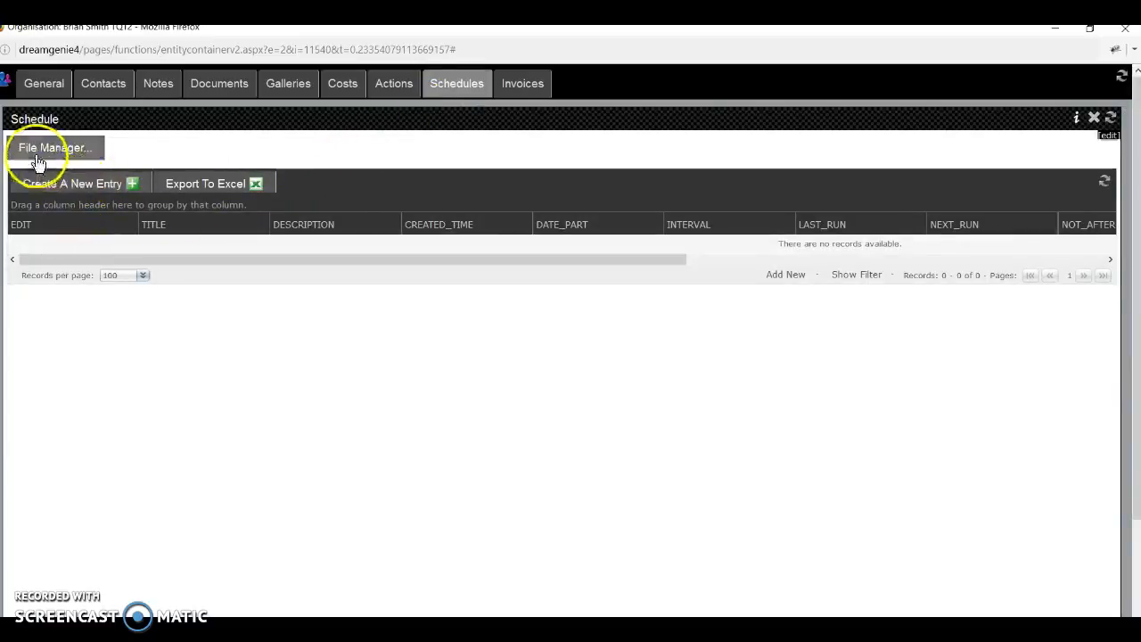
Create a schedule entry titled 'Clean living room fire' with description '£45'.
left_click(96, 190)
left_click(206, 381)
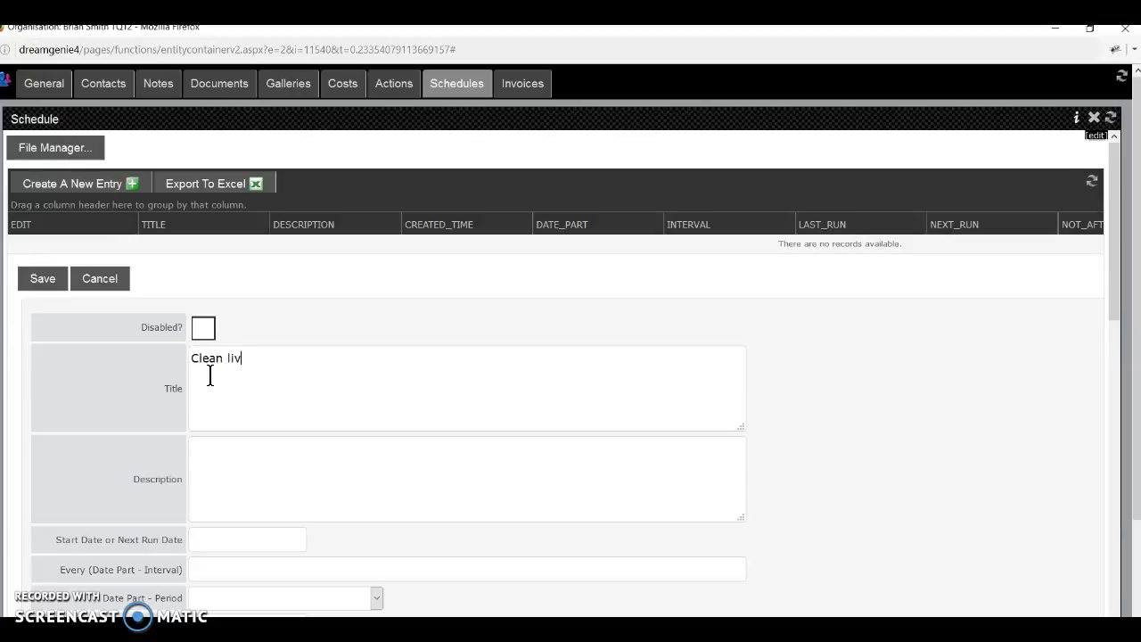
type("Clean living room fire")
left_click(280, 484)
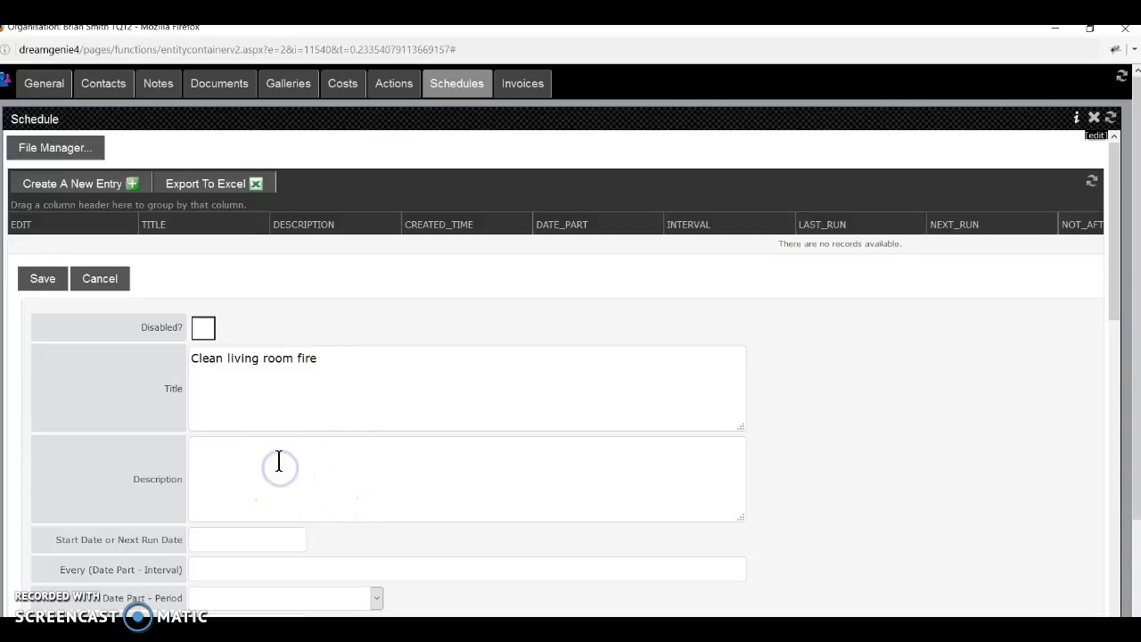
scroll(279, 457, "down", 3)
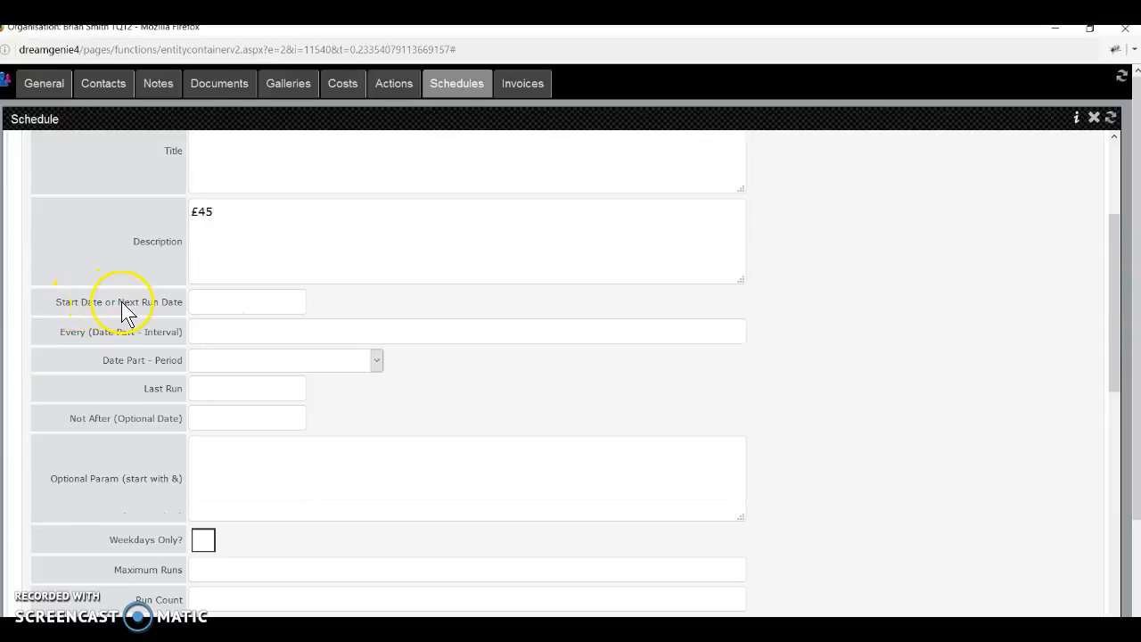
Set the schedule's start date to 30/11/2016 at 00:00 using the date picker.
left_click(204, 302)
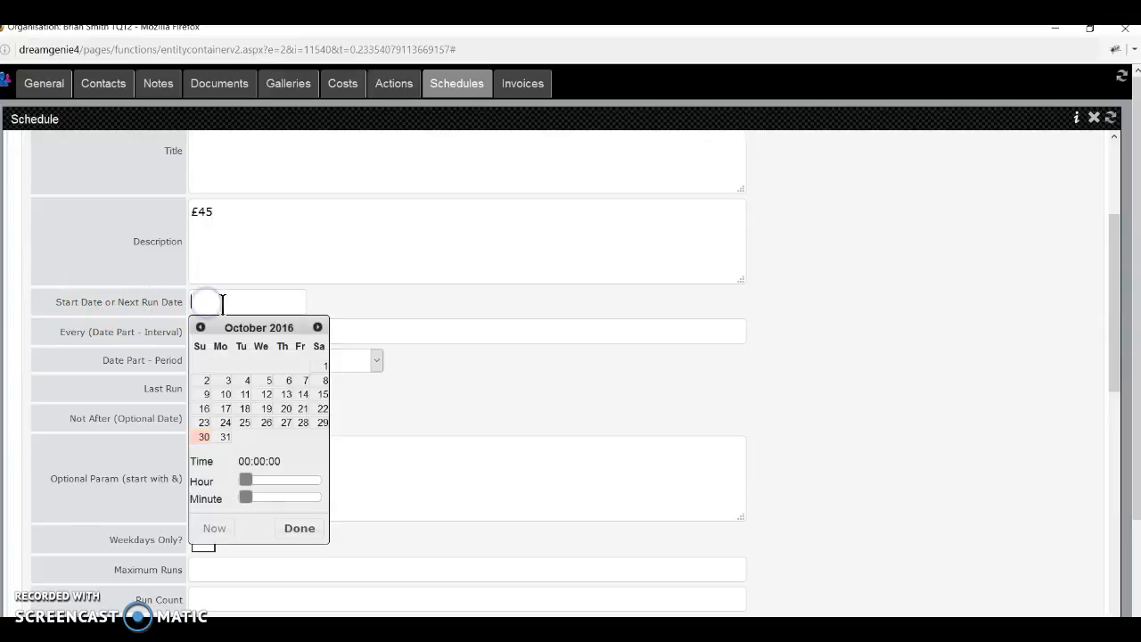
left_click(319, 329)
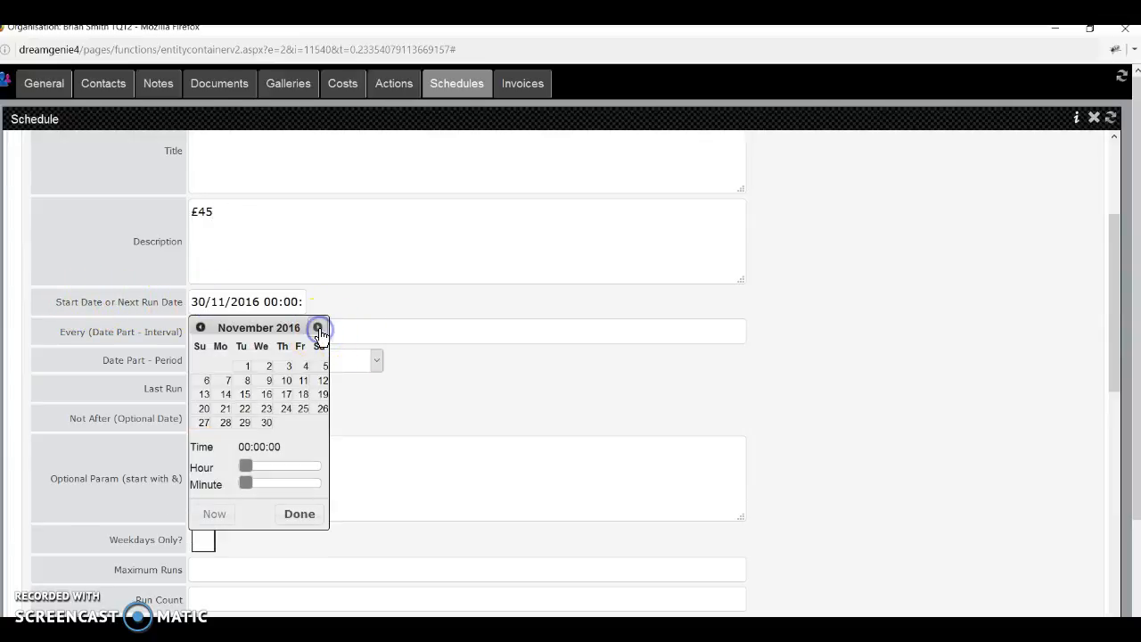
left_click(267, 424)
left_click(299, 514)
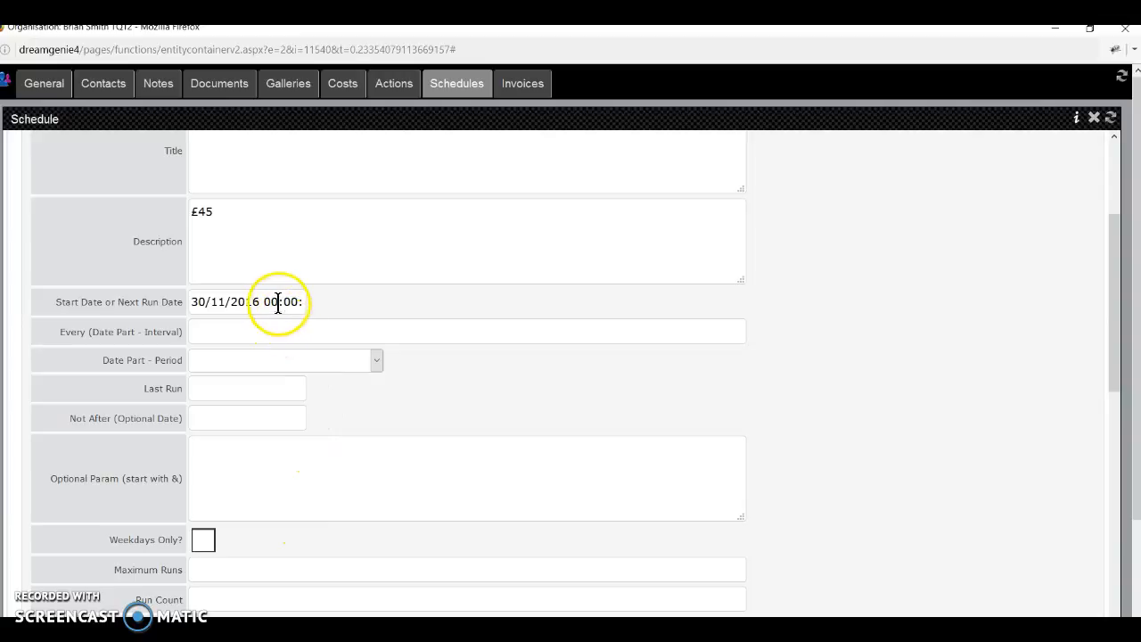
type(":")
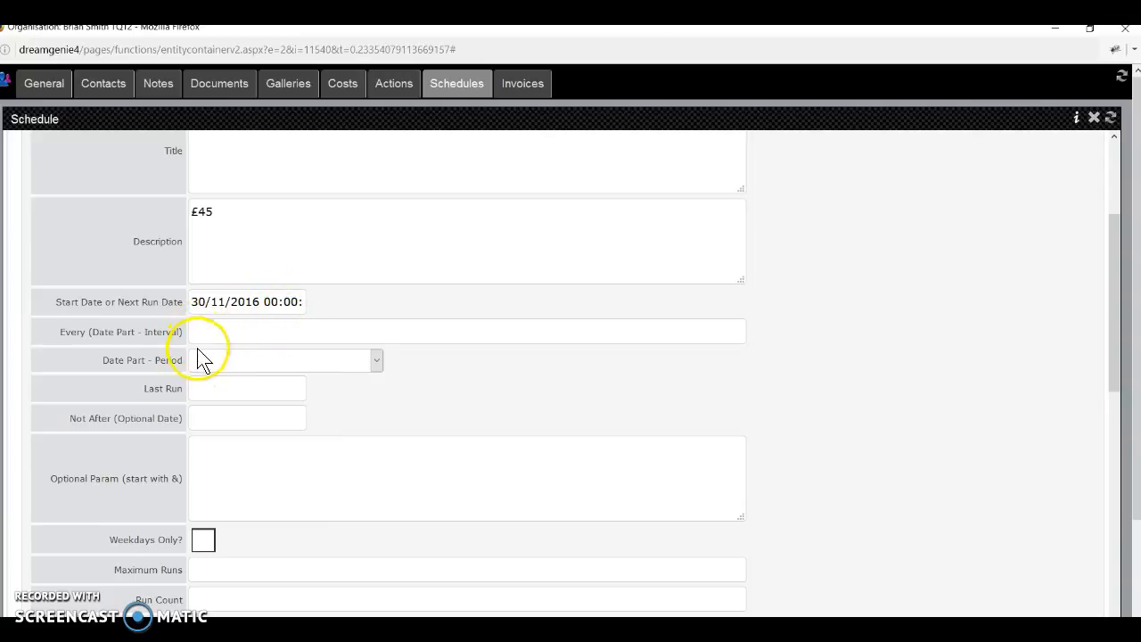
left_click(204, 360)
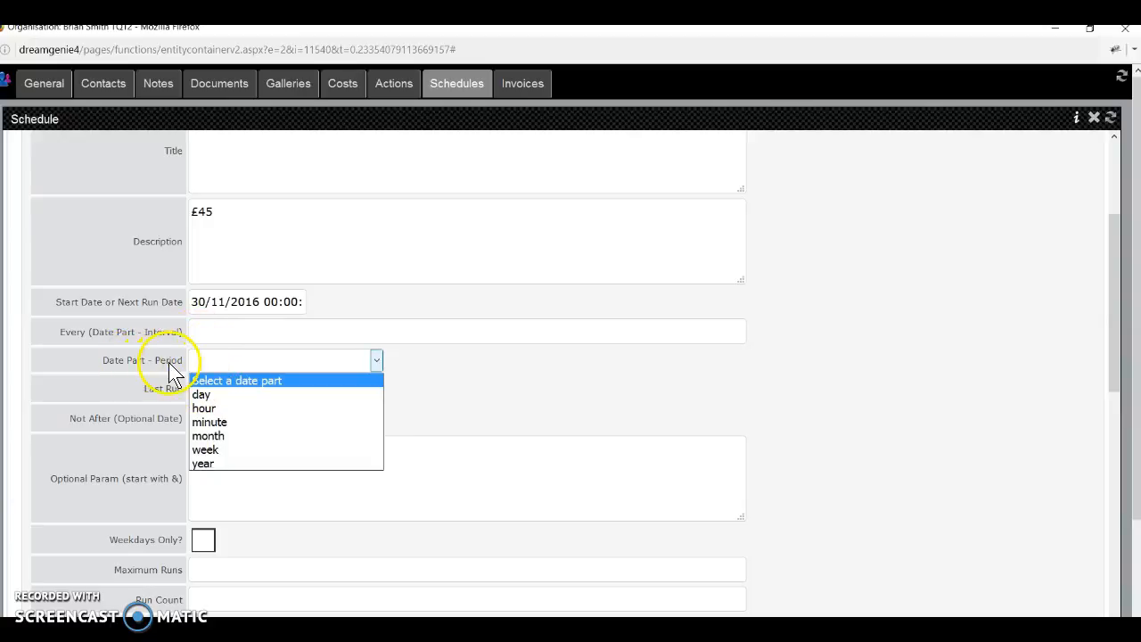
Adjust the repeat interval and period, trying month before switching back to year.
left_click(214, 463)
left_click(212, 332)
left_click(213, 339)
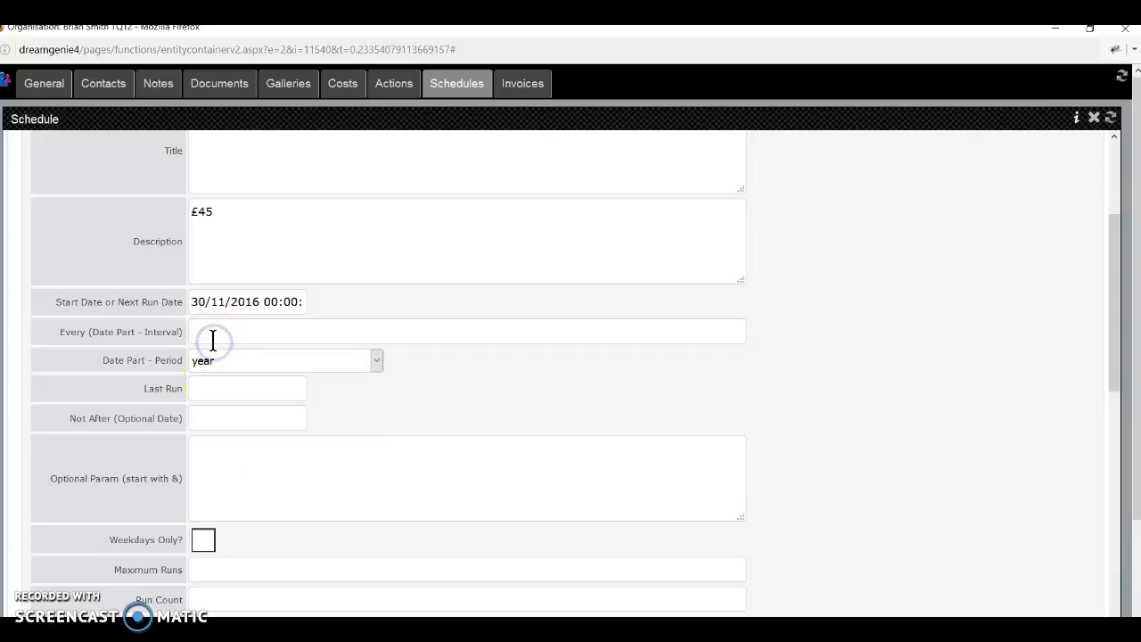
type("1")
left_click(197, 333)
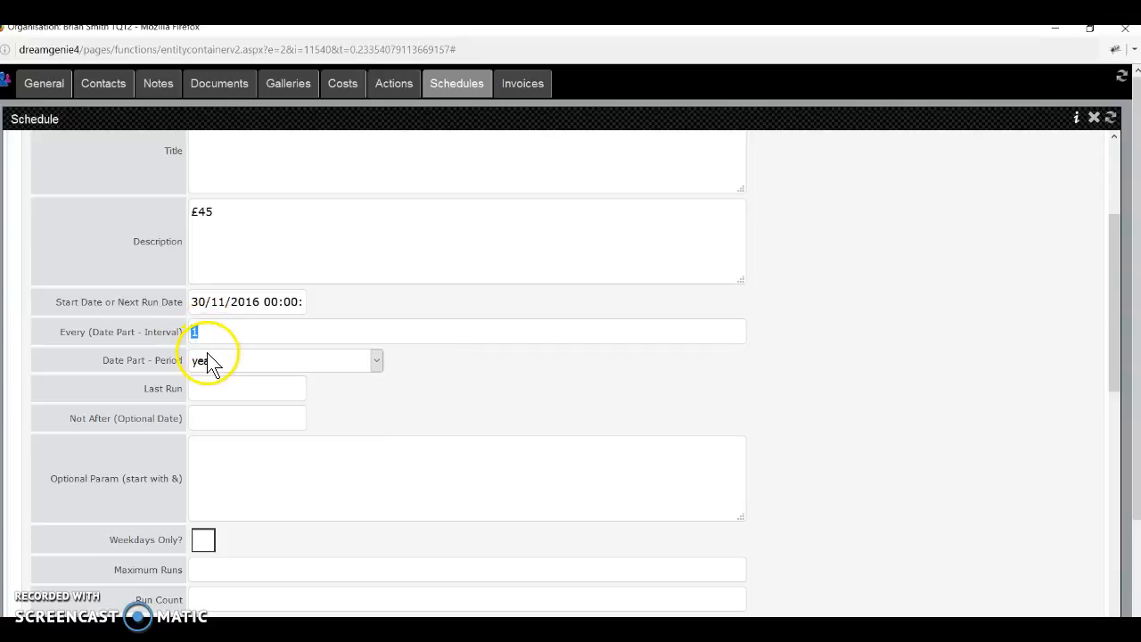
type("2")
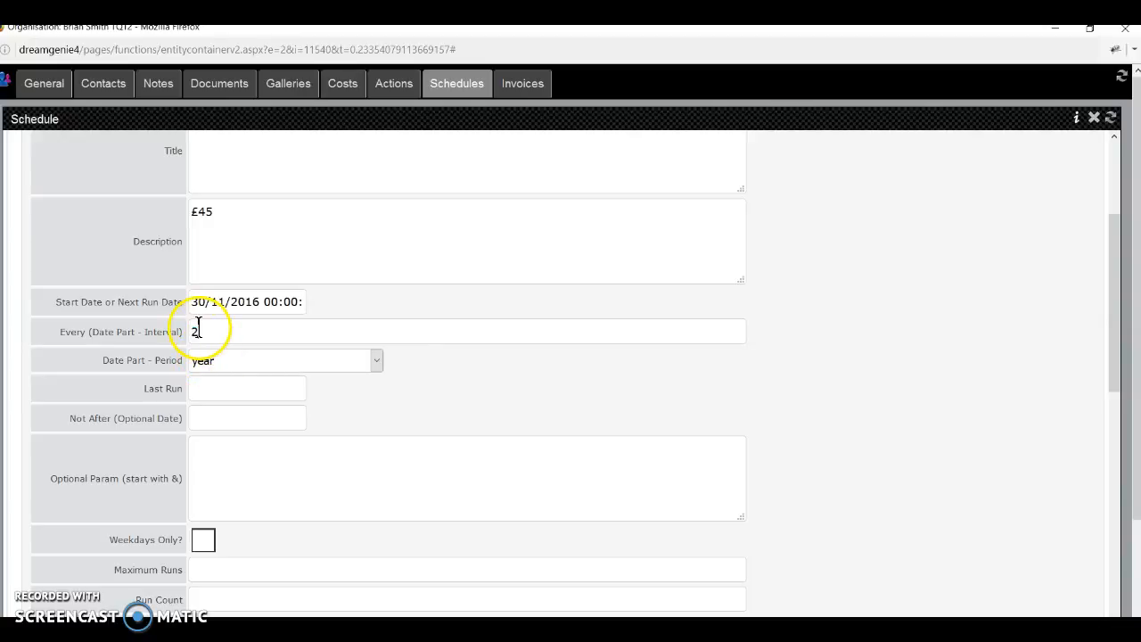
type("016")
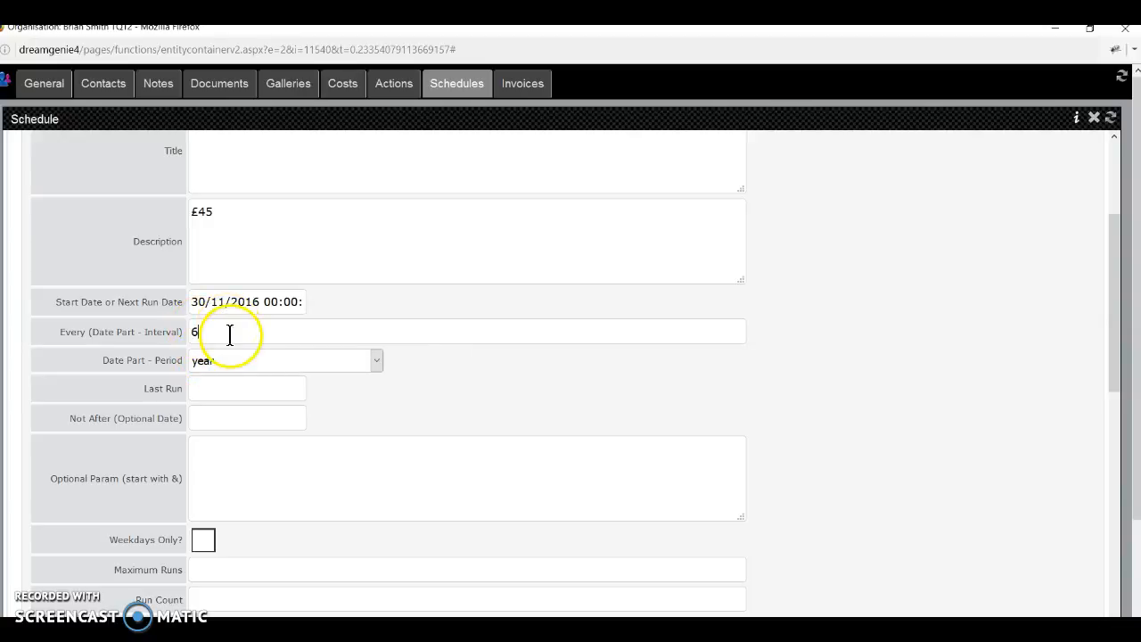
left_click(242, 362)
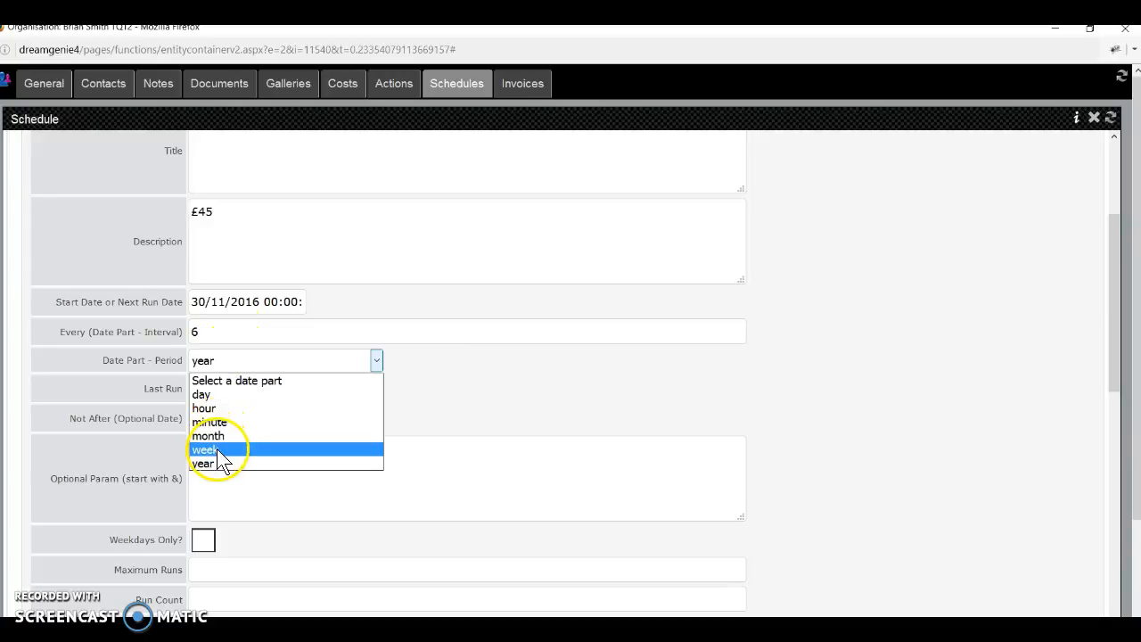
left_click(220, 436)
left_click_drag(206, 329, 152, 332)
type("2")
left_click(204, 360)
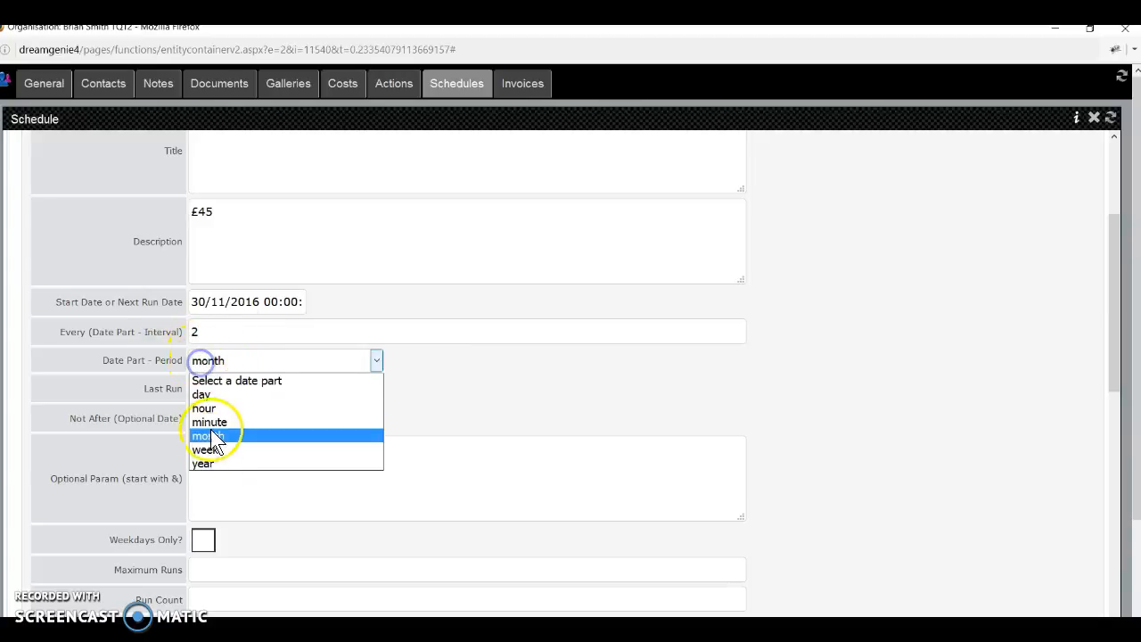
left_click(210, 462)
Set the repeat to every 1 year, leaving the Not After date unset.
left_click_drag(213, 331, 177, 332)
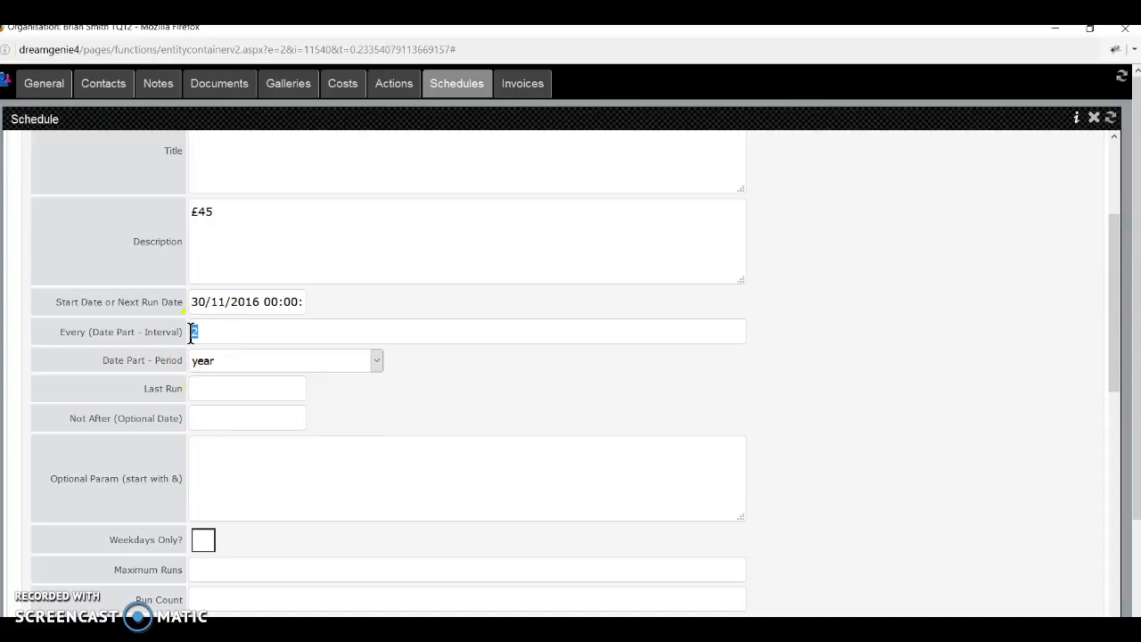
type("1")
left_click(214, 358)
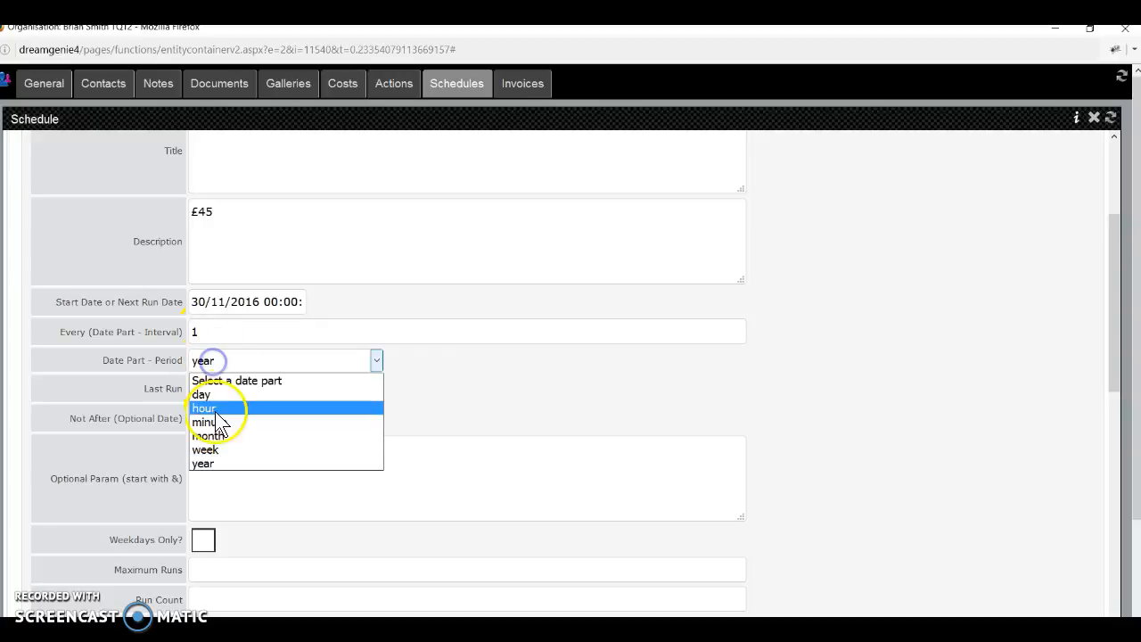
left_click(212, 449)
left_click_drag(201, 331, 170, 344)
left_click(207, 365)
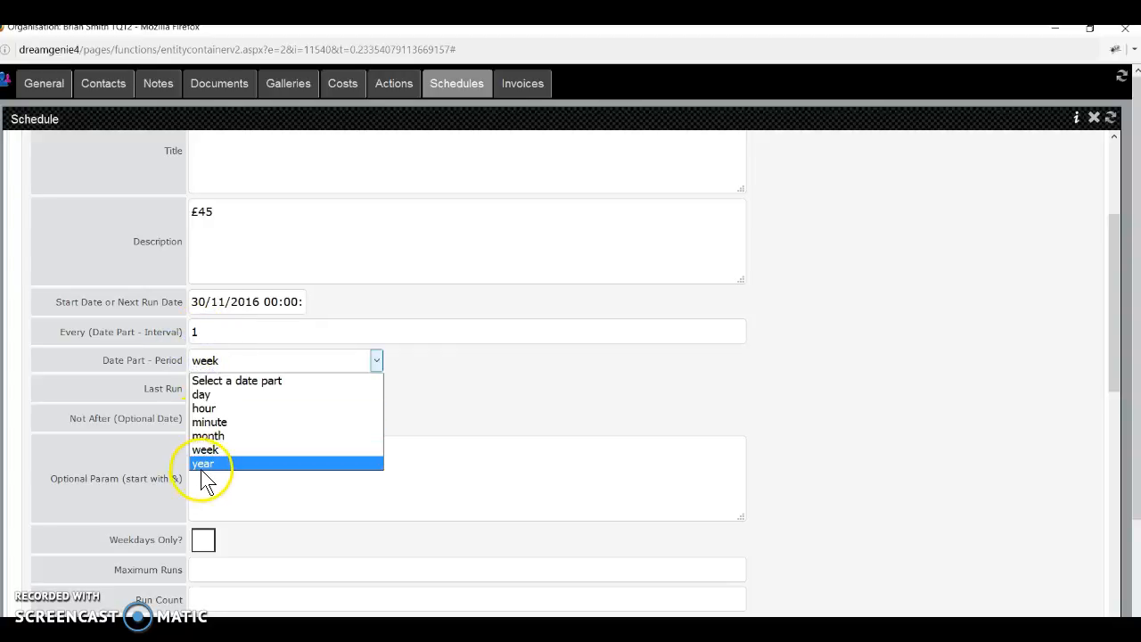
left_click(204, 464)
left_click(201, 412)
left_click(214, 416)
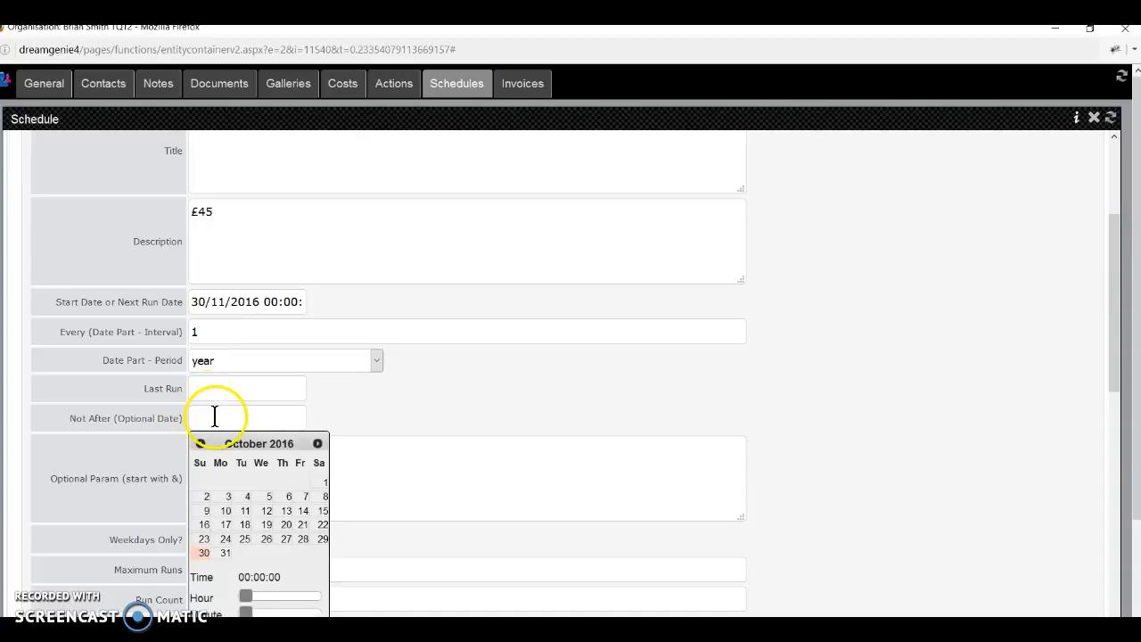
left_click(341, 416)
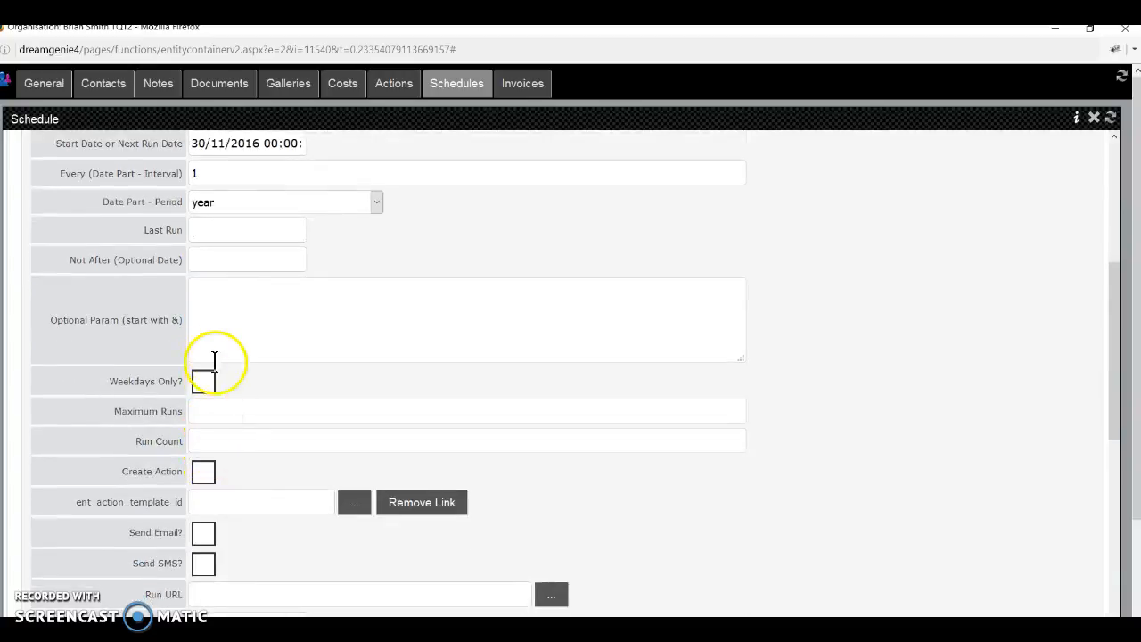
Enter 100 in the schedule's Maximum Runs field.
left_click(215, 412)
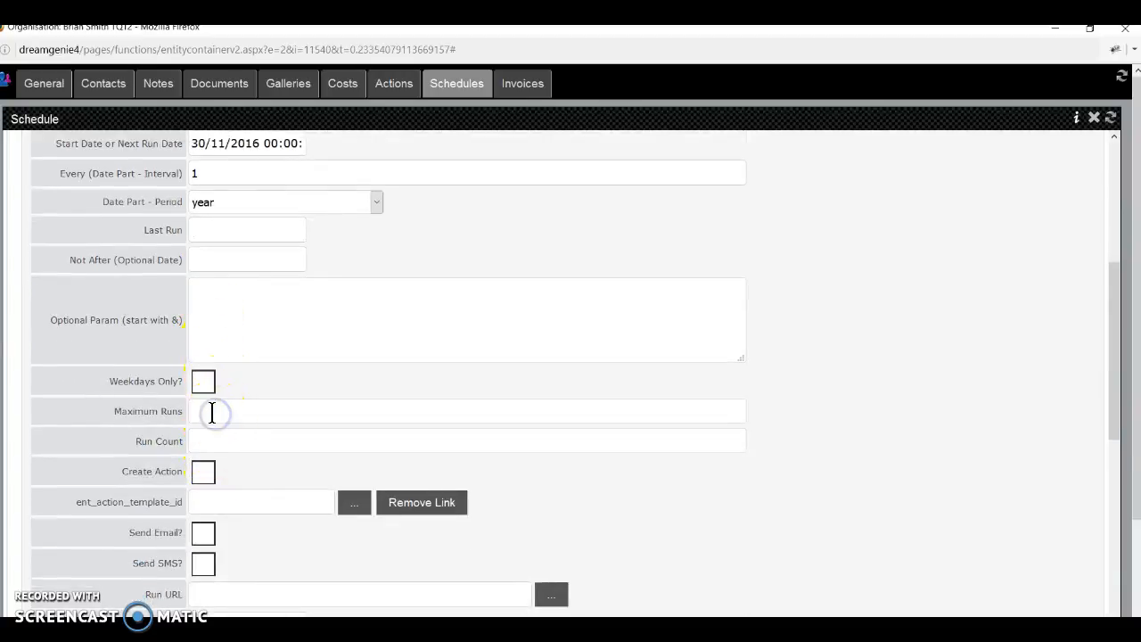
left_click(233, 415)
left_click_drag(216, 411, 181, 410)
left_click(217, 411)
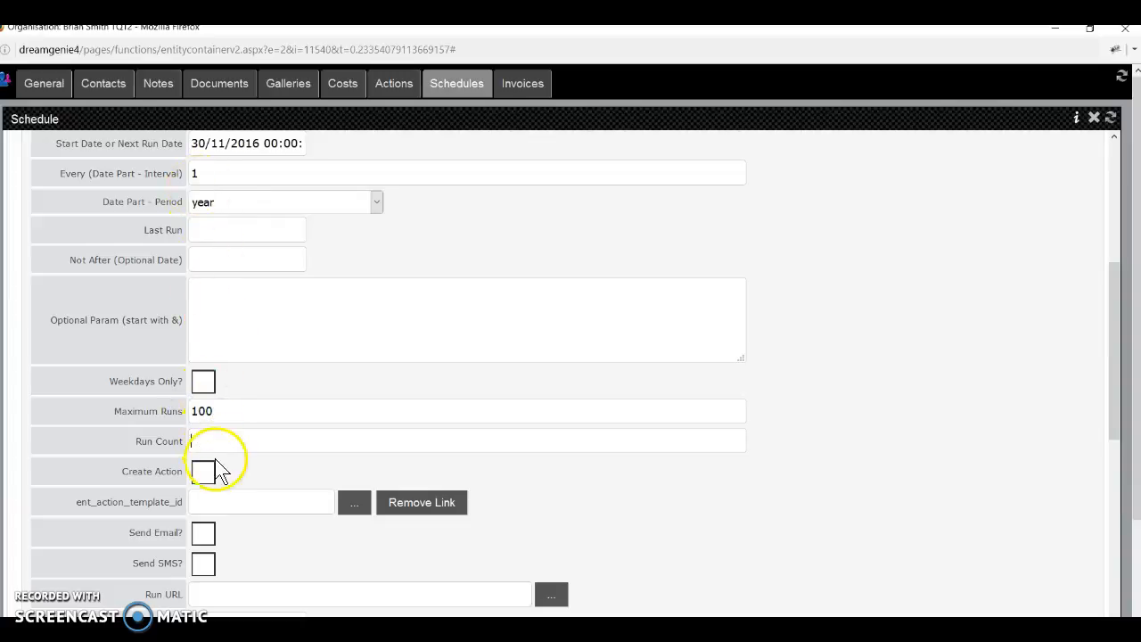
left_click_drag(215, 409, 181, 415)
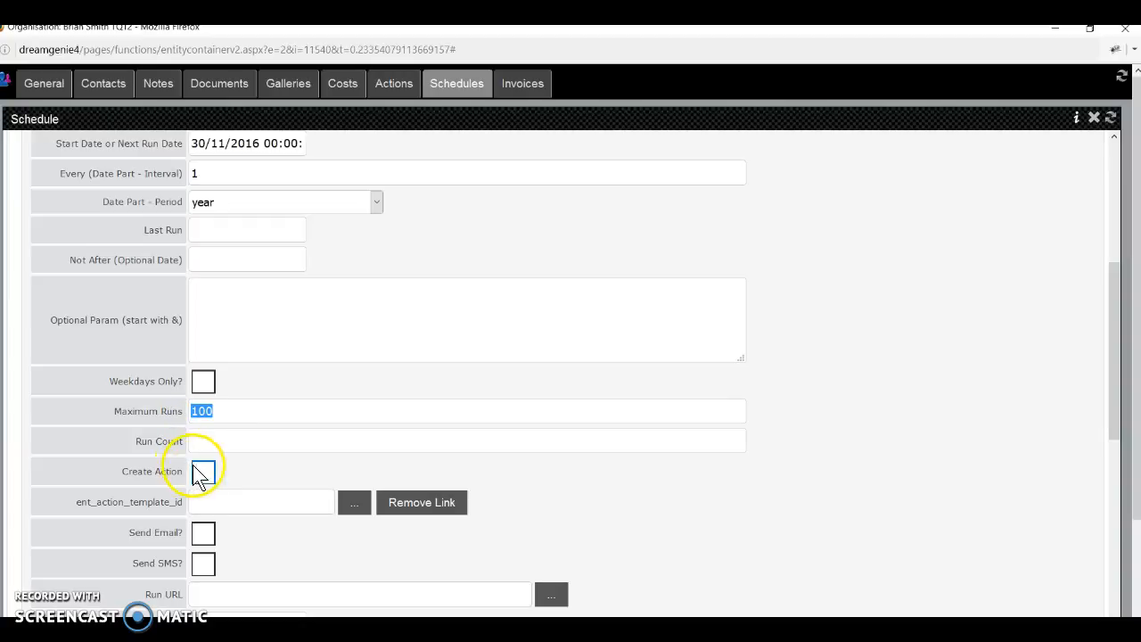
scroll(229, 499, "down", 3)
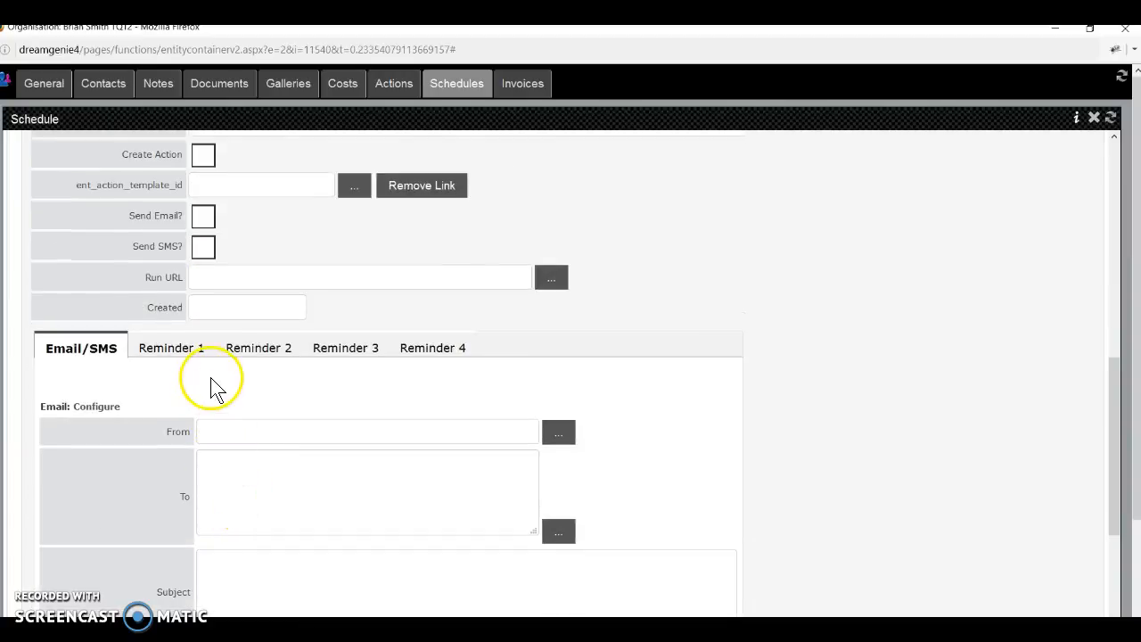
Open the Reminder 1 tab and tick Send? to switch the reminder on.
left_click(198, 353)
left_click(195, 352)
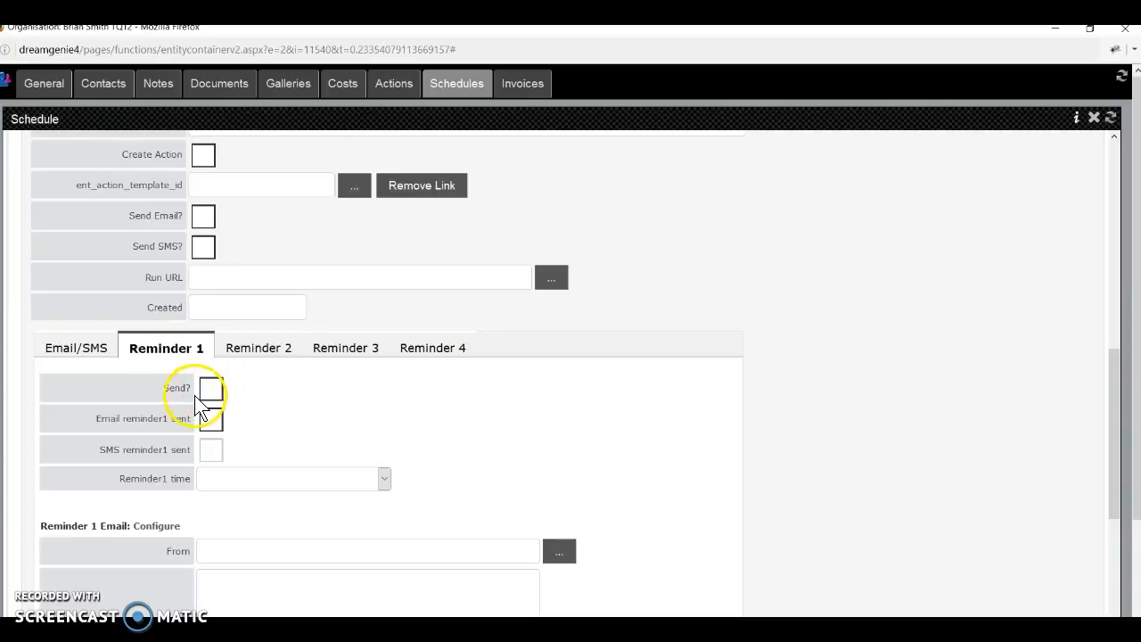
left_click(211, 390)
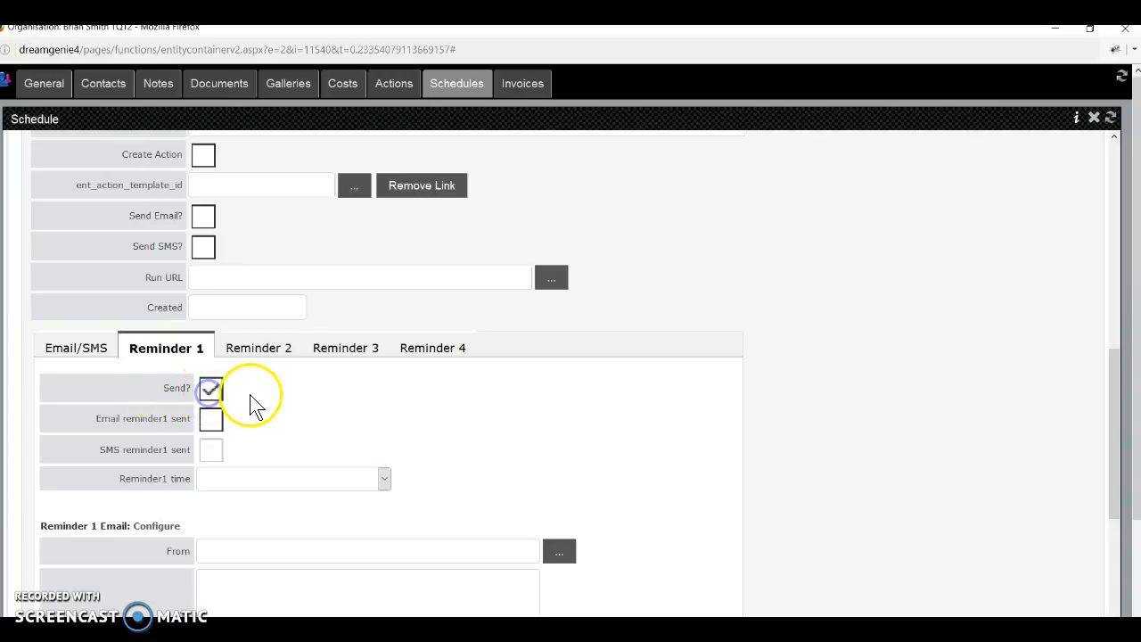
Set the Reminder 1 time to 1 Week before each run.
scroll(263, 421, "down", 3)
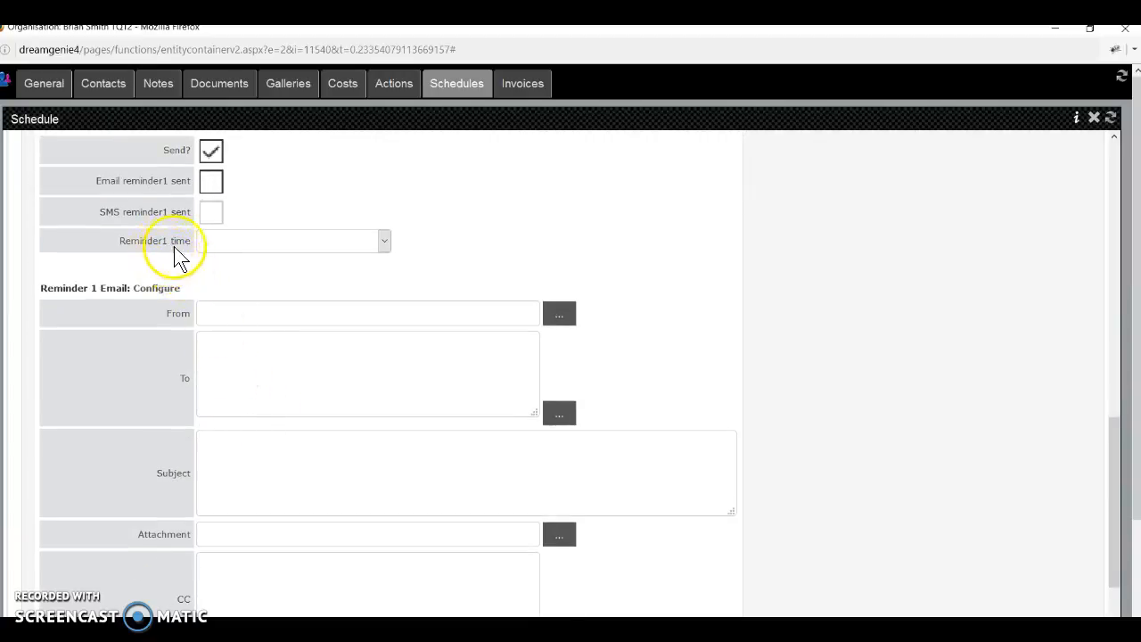
left_click(249, 246)
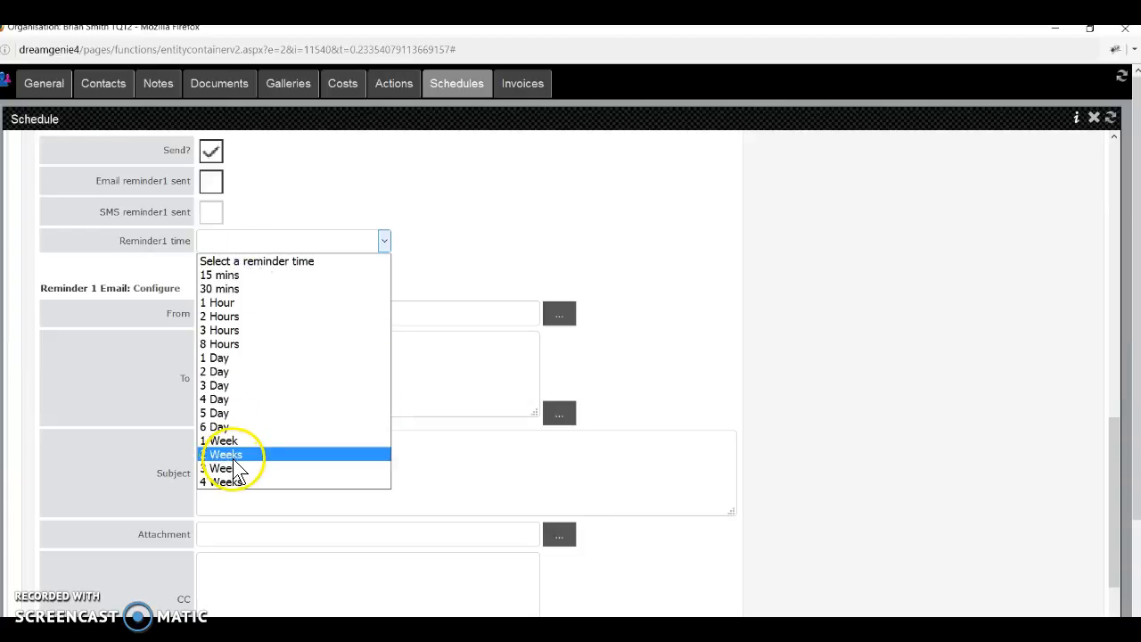
left_click(232, 456)
left_click(231, 240)
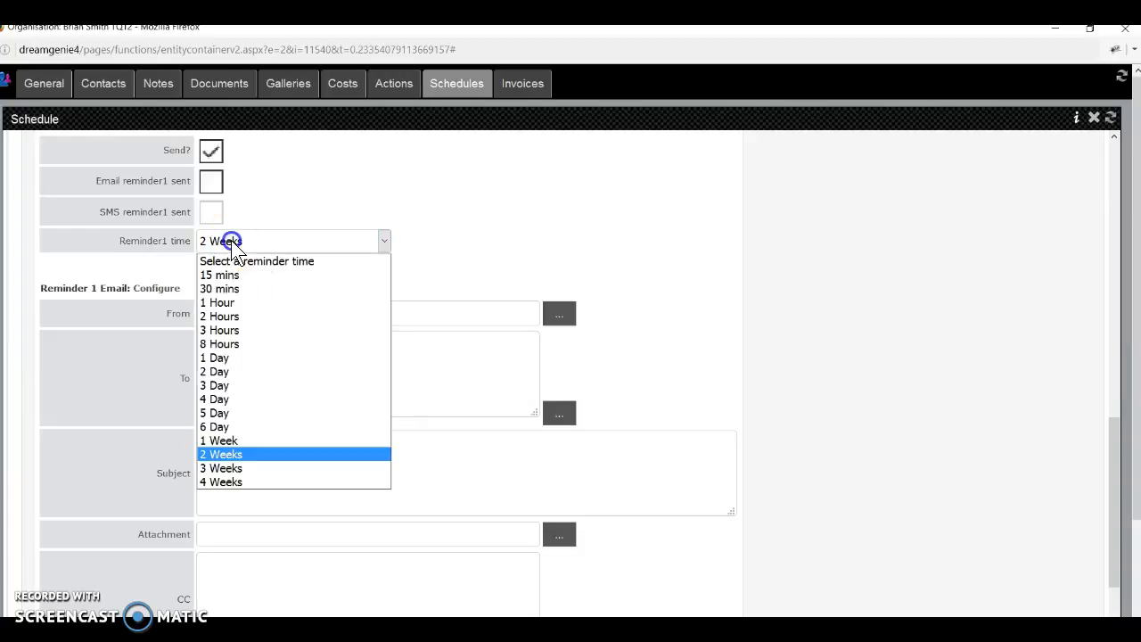
left_click(236, 439)
scroll(245, 428, "up", 3)
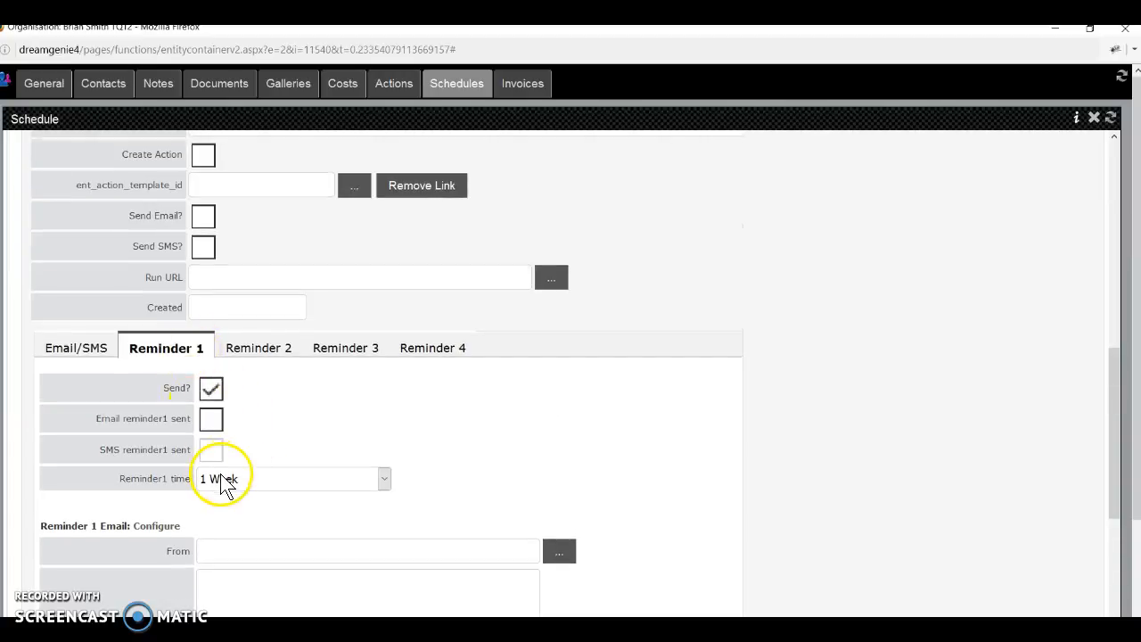
scroll(240, 434, "up", 6)
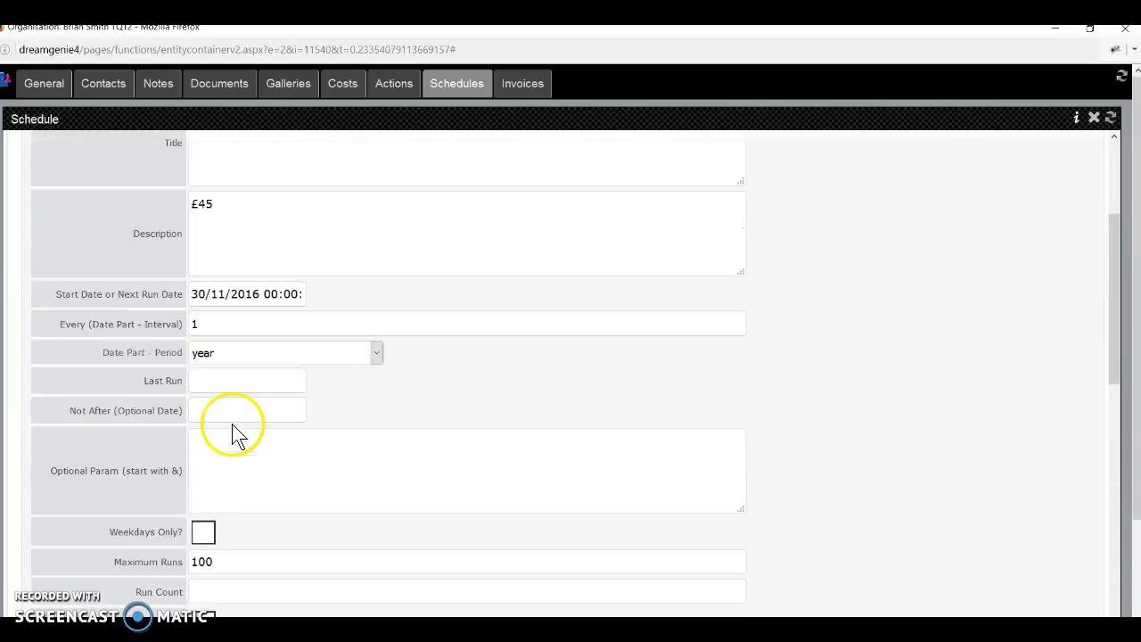
scroll(234, 432, "up", 1)
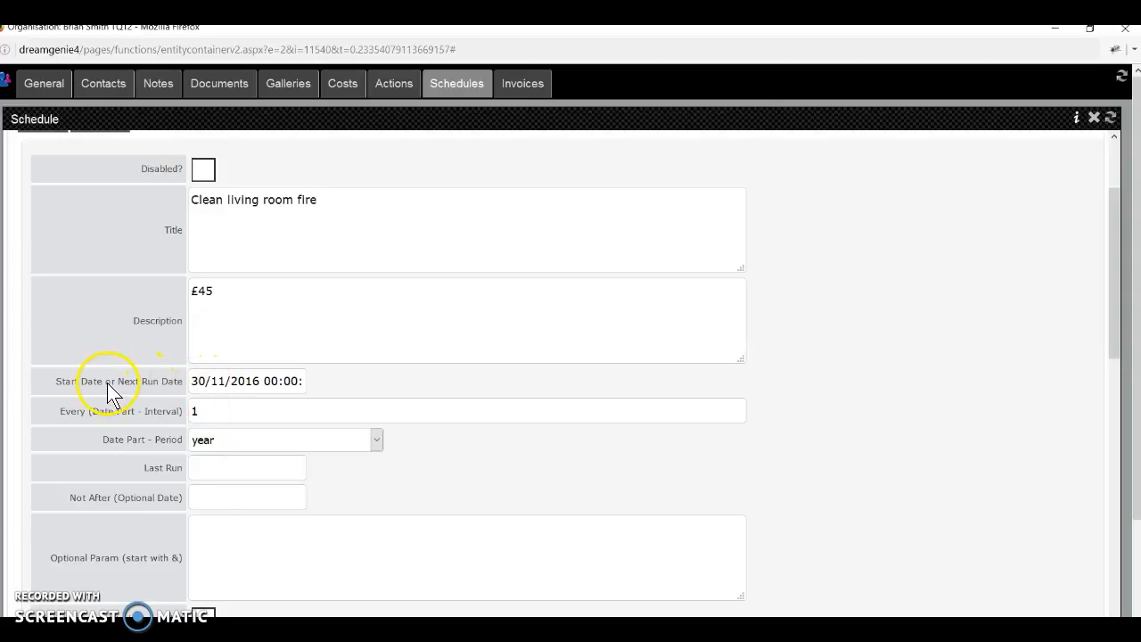
scroll(256, 425, "down", 1)
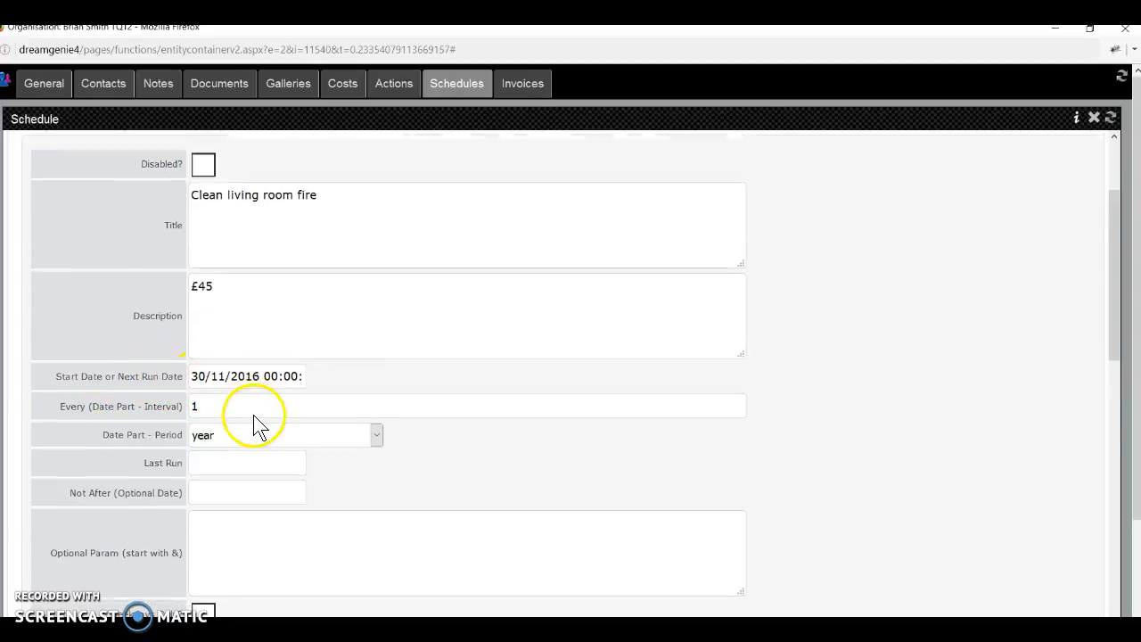
scroll(256, 418, "down", 5)
scroll(256, 479, "down", 1)
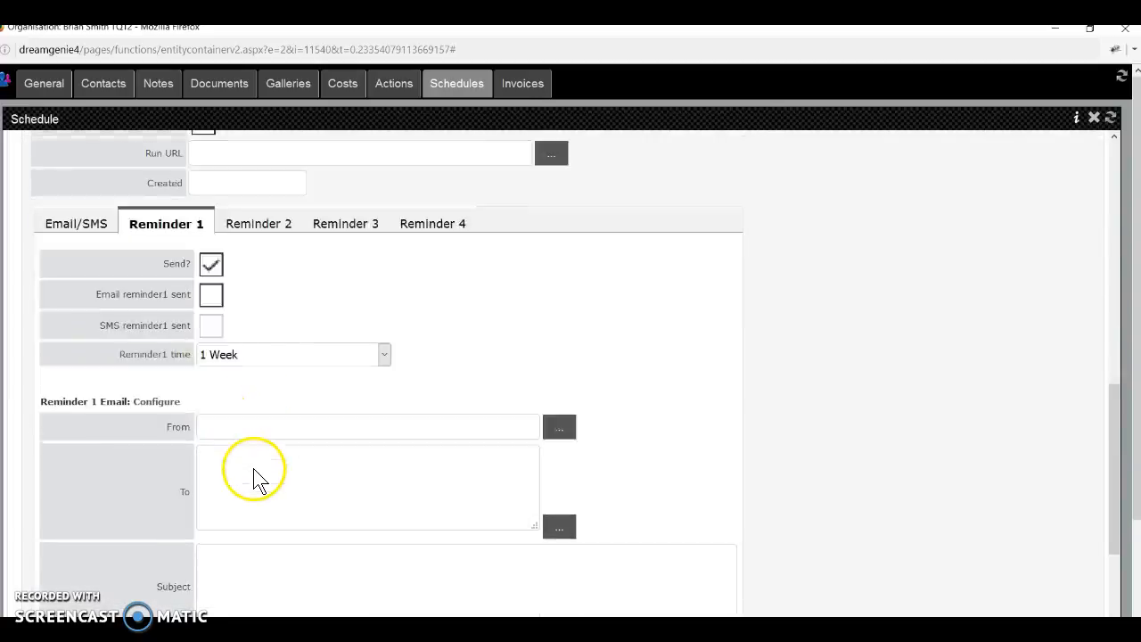
scroll(254, 478, "down", 1)
left_click(221, 313)
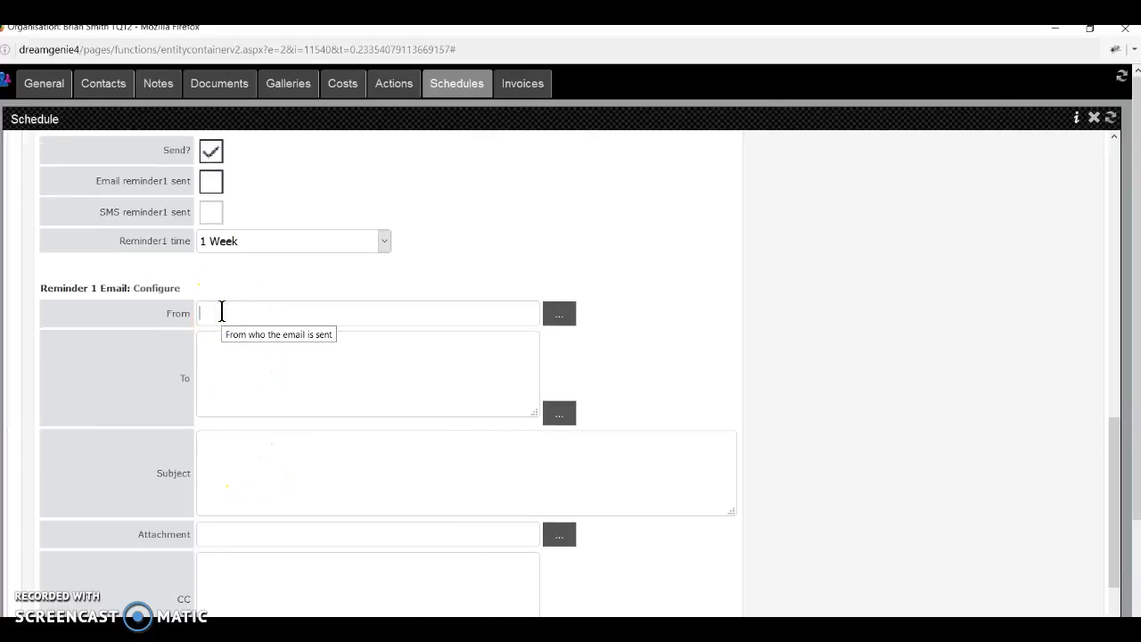
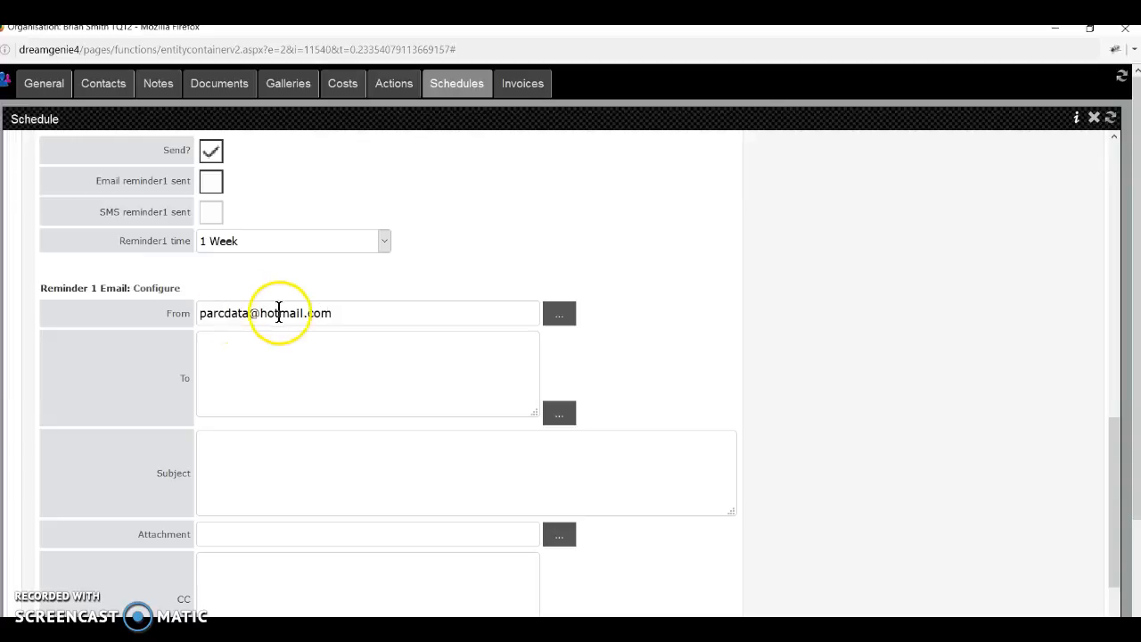
Enter the sender email address and reuse the same address as the recipient.
left_click_drag(330, 311, 130, 331)
key("ctrl+c")
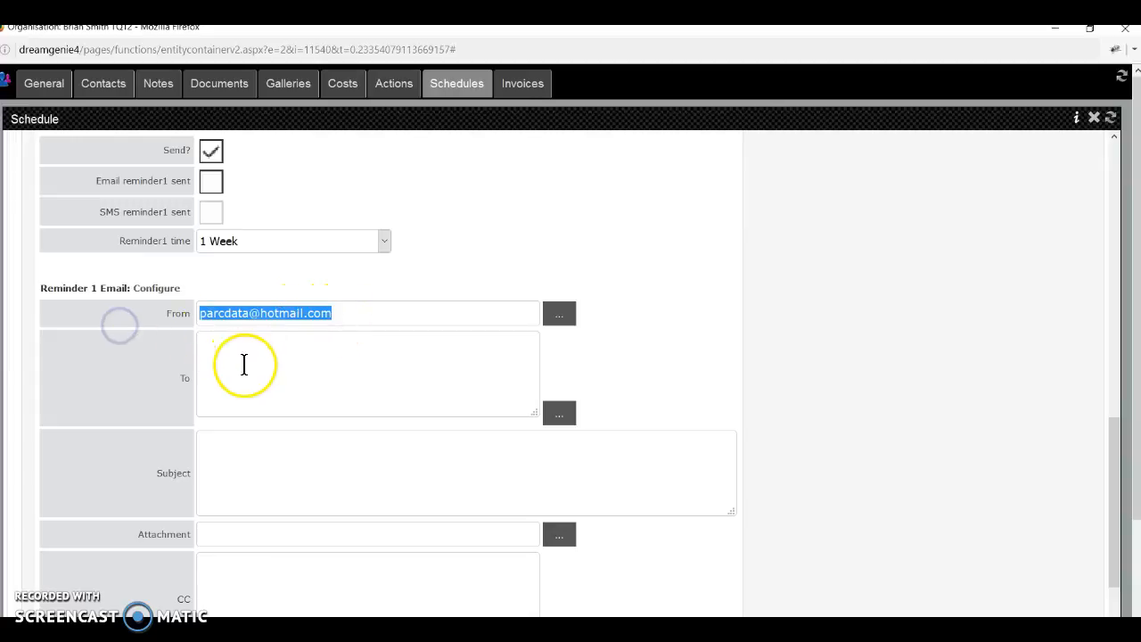
left_click(244, 365)
key("ctrl+v")
Enter a chimney-cleaning subject, then reuse it in the body with the £45 job details and address.
left_click(248, 456)
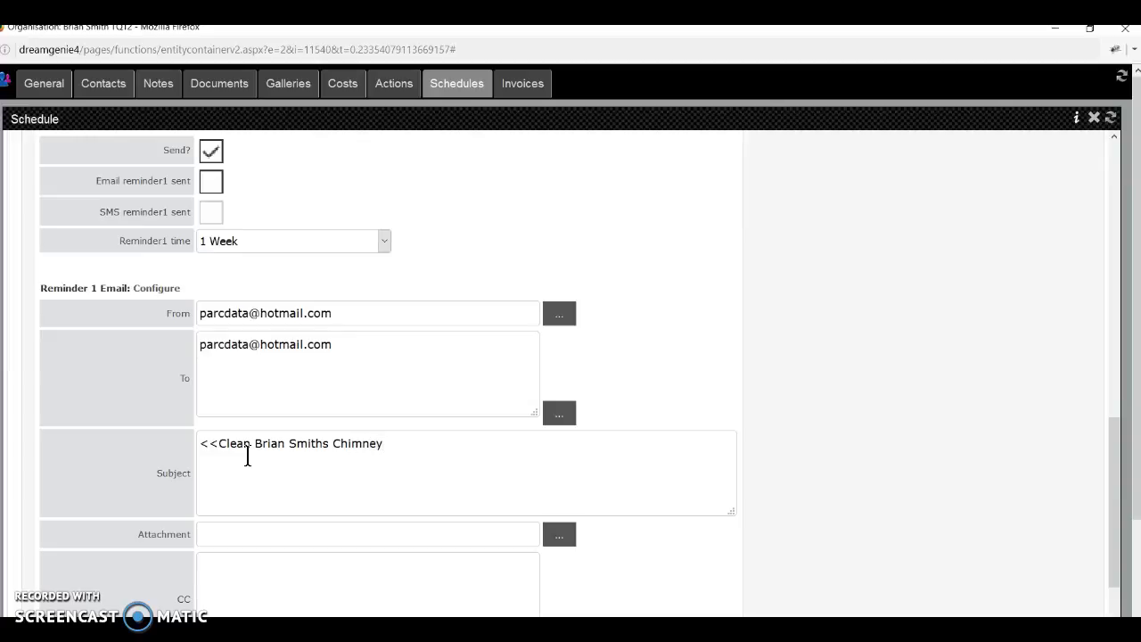
left_click_drag(437, 455, 148, 452)
scroll(275, 514, "down", 5)
left_click(231, 371)
key("ctrl+v")
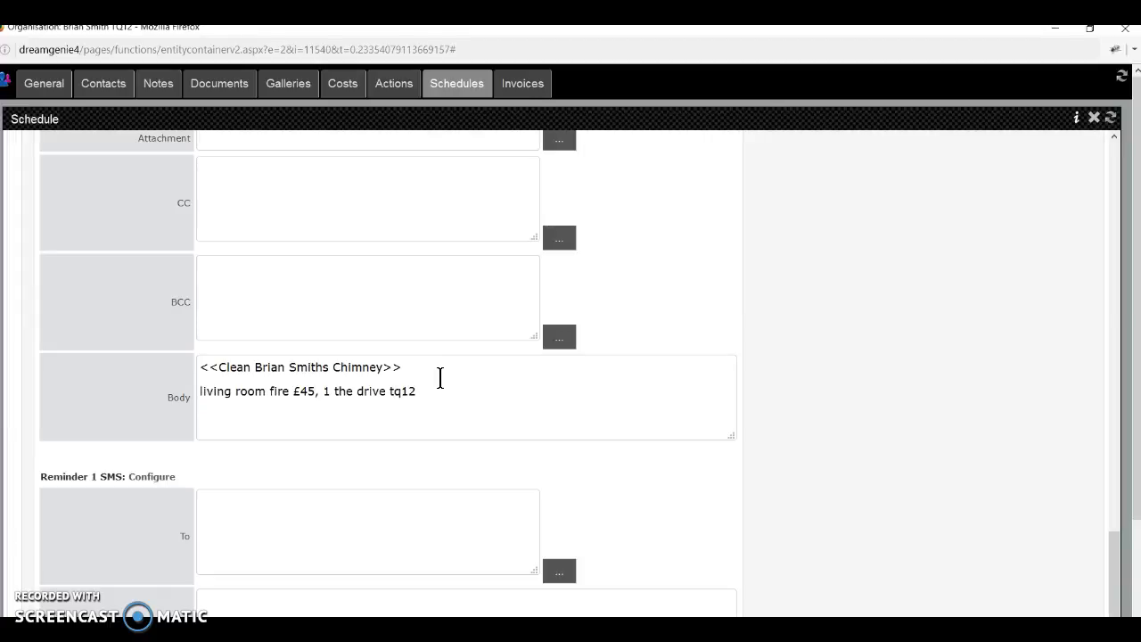
scroll(440, 377, "up", 15)
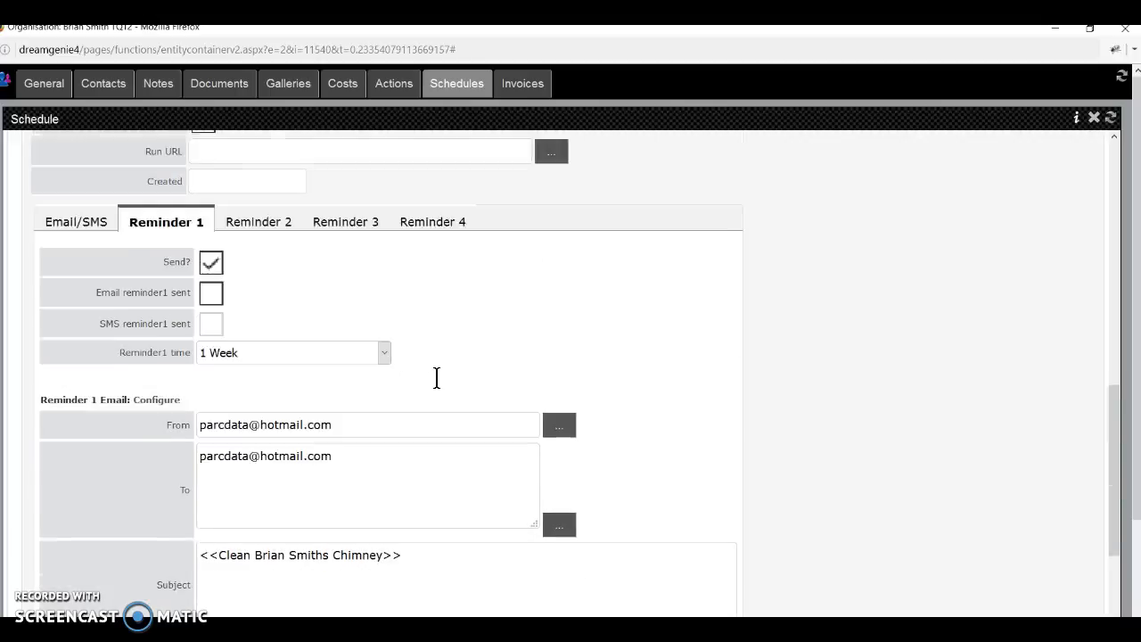
Save the new schedule entry and reopen it for editing.
left_click(418, 384)
scroll(418, 384, "up", 5)
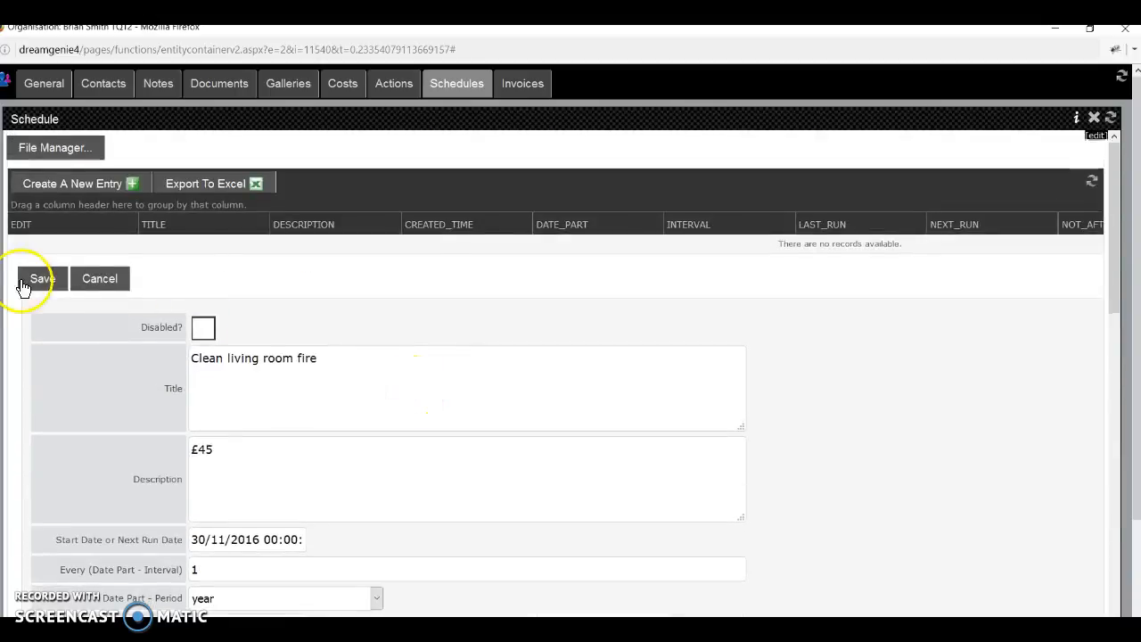
left_click(58, 282)
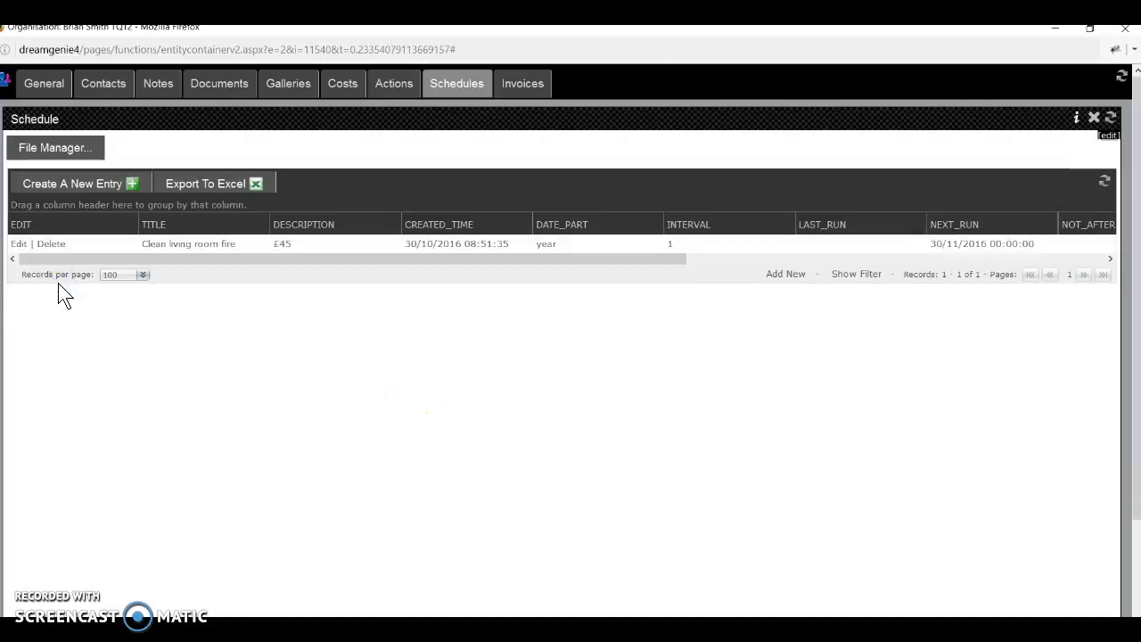
left_click(20, 245)
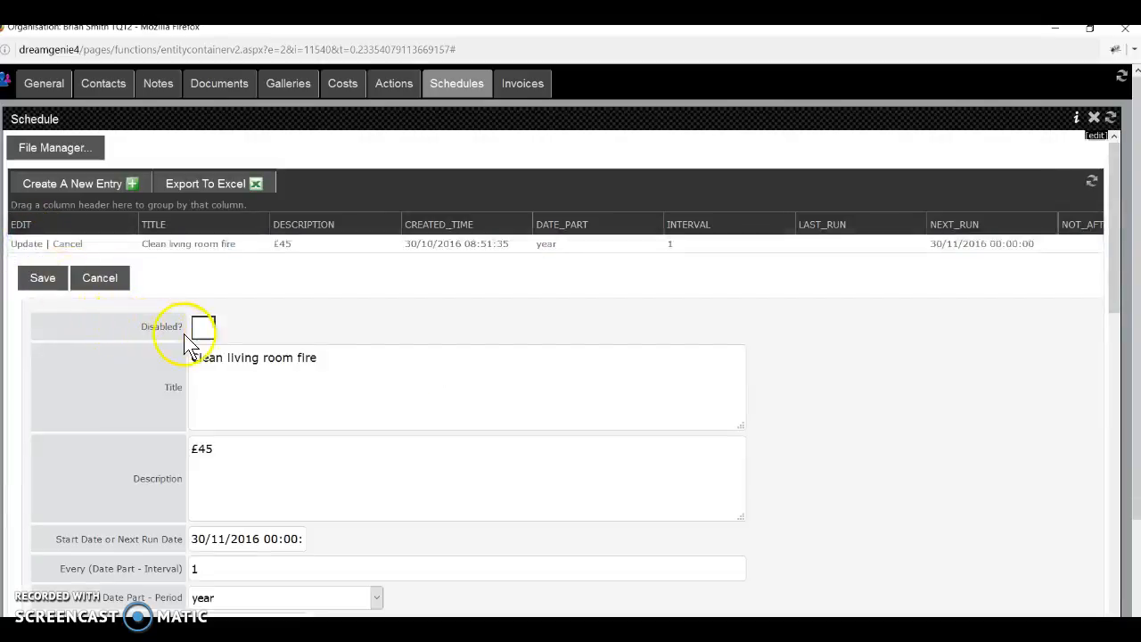
Set the schedule's start date to 30/11/2016 00:00 in the date picker.
scroll(288, 443, "down", 4)
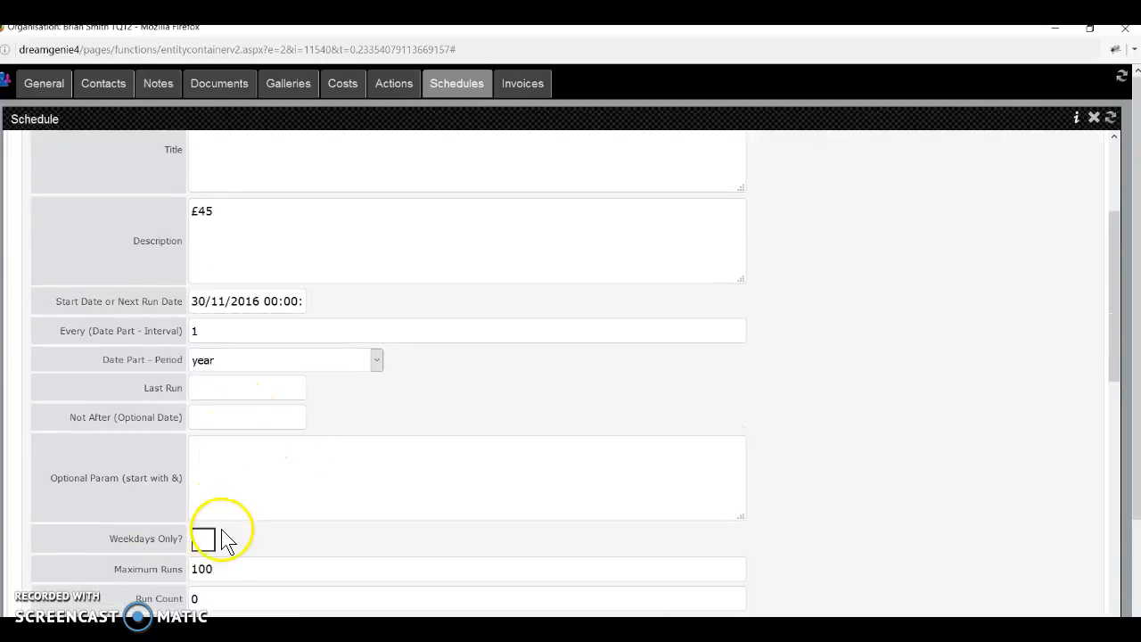
left_click(209, 300)
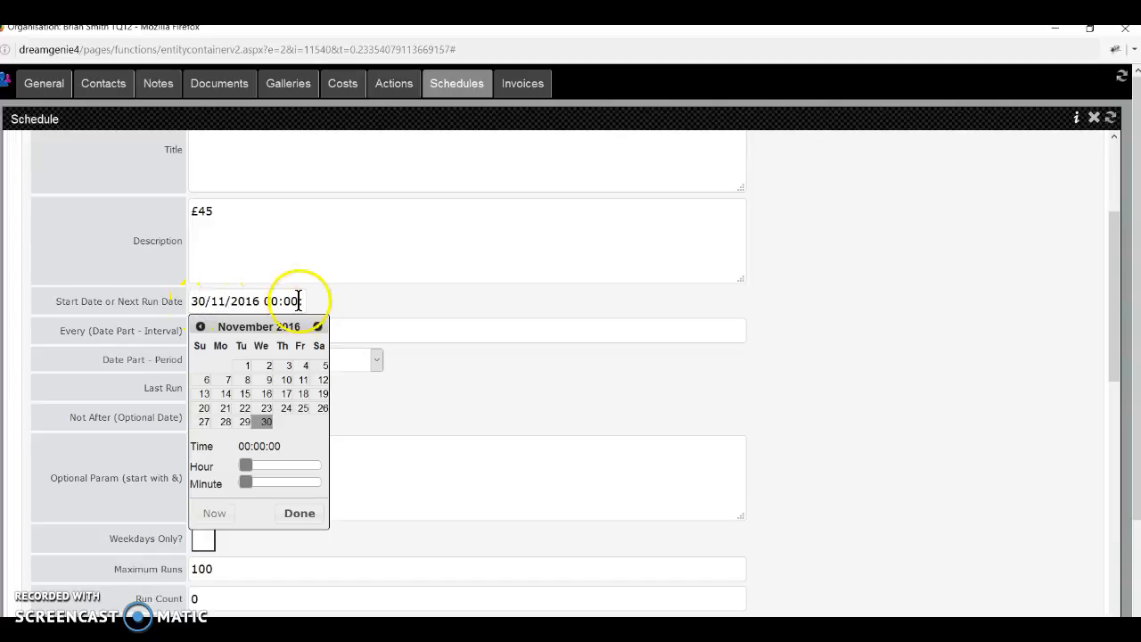
left_click(339, 265)
left_click(205, 303)
left_click(258, 302)
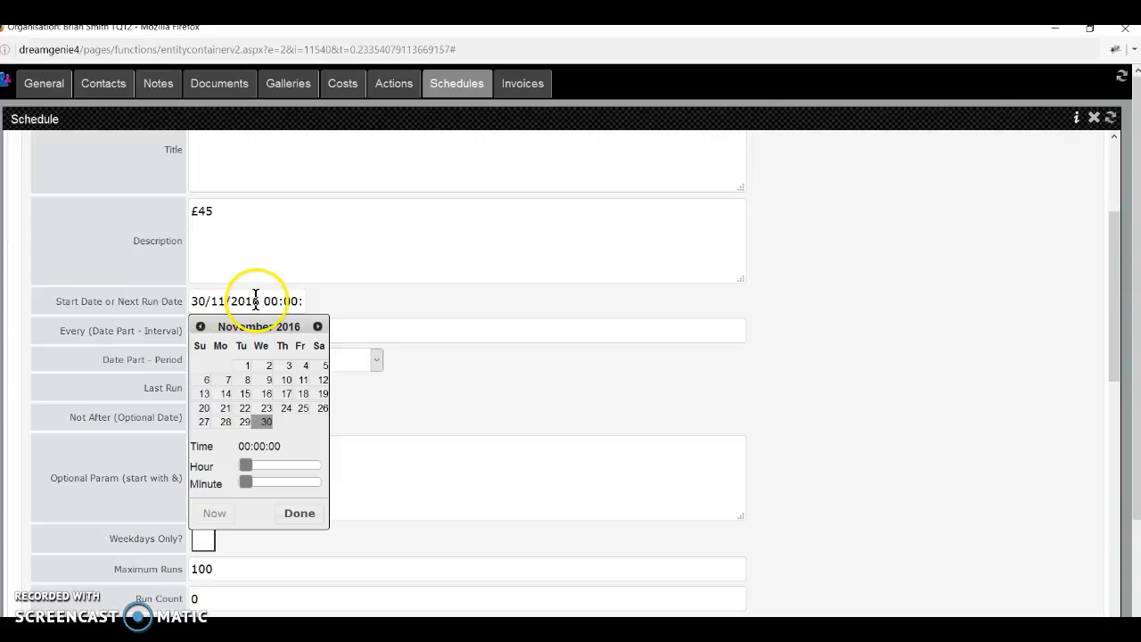
left_click(272, 266)
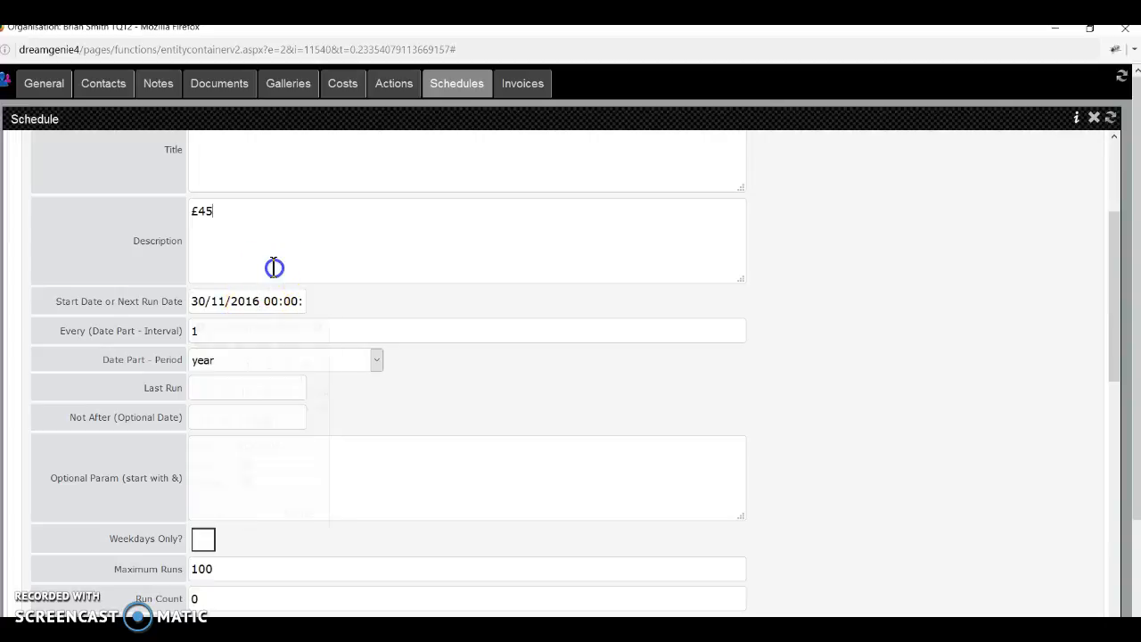
scroll(397, 391, "down", 5)
scroll(391, 393, "down", 3)
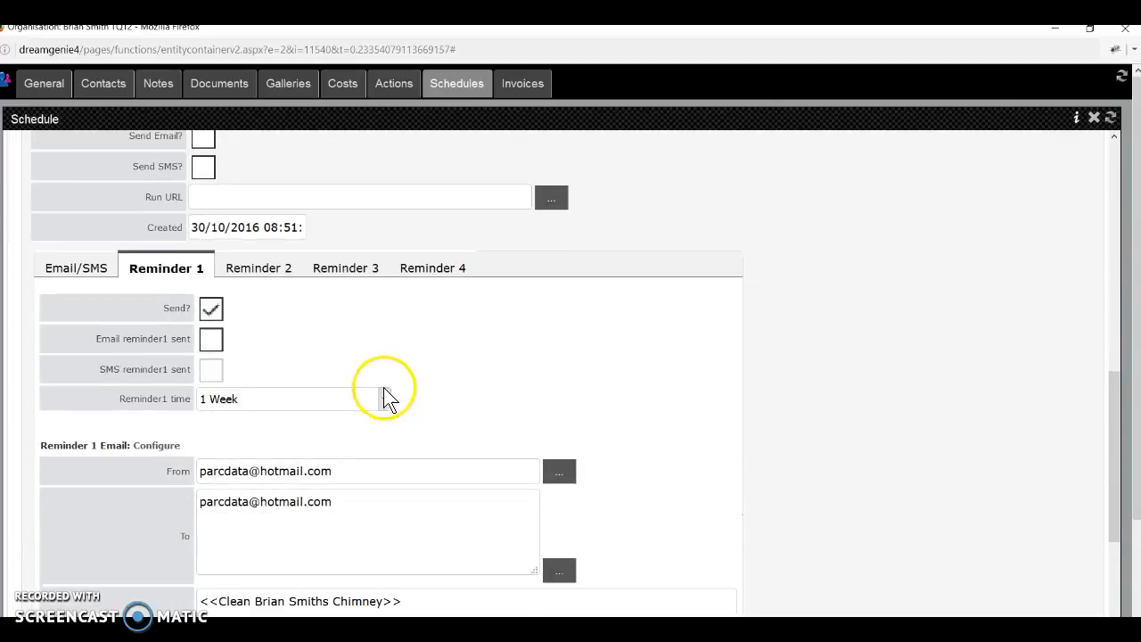
scroll(272, 490, "down", 10)
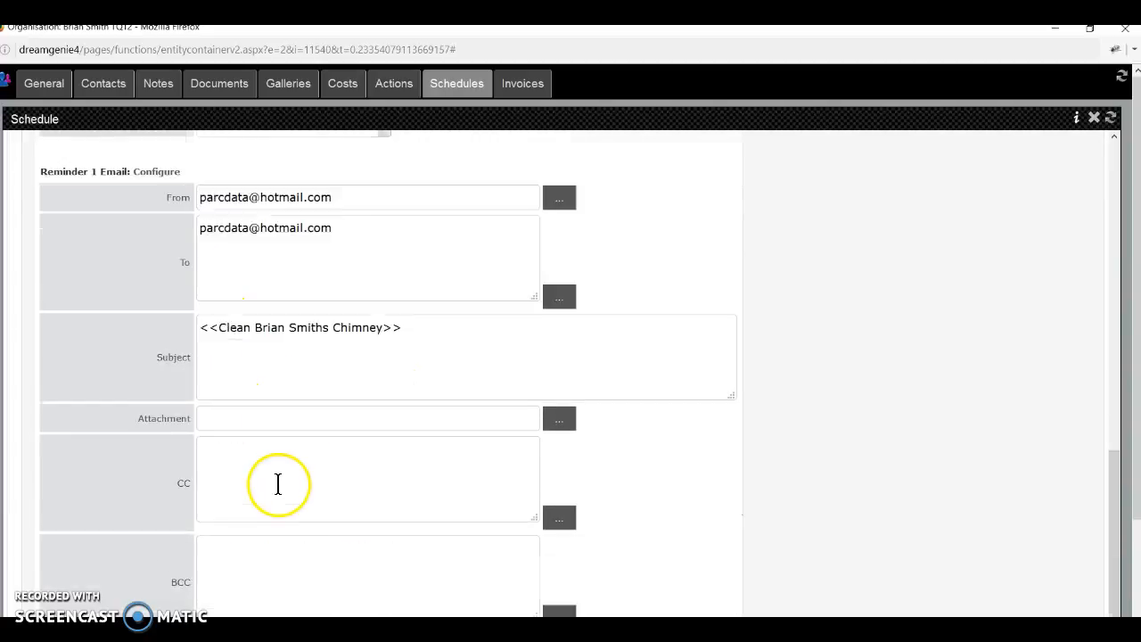
left_click(445, 320)
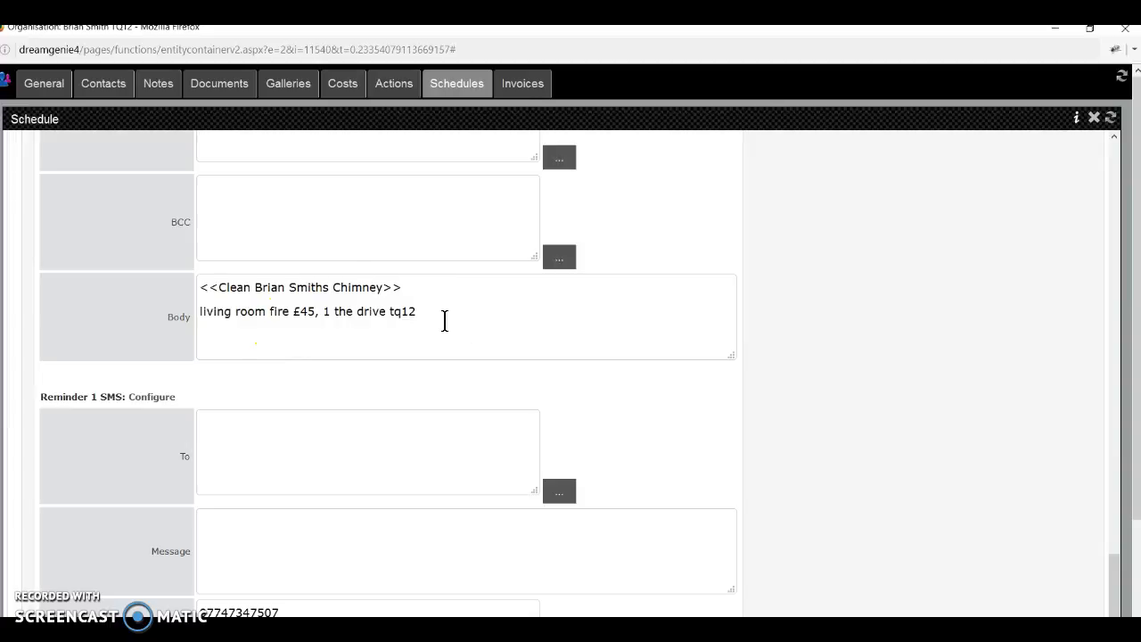
left_click(448, 302)
scroll(447, 301, "up", 3)
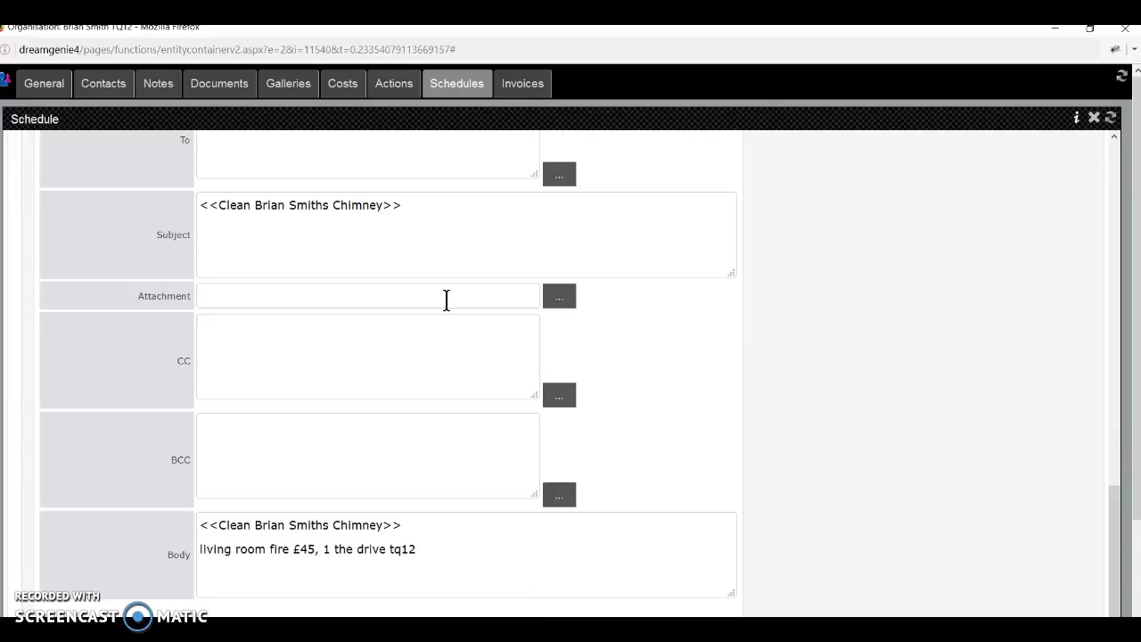
scroll(446, 300, "up", 8)
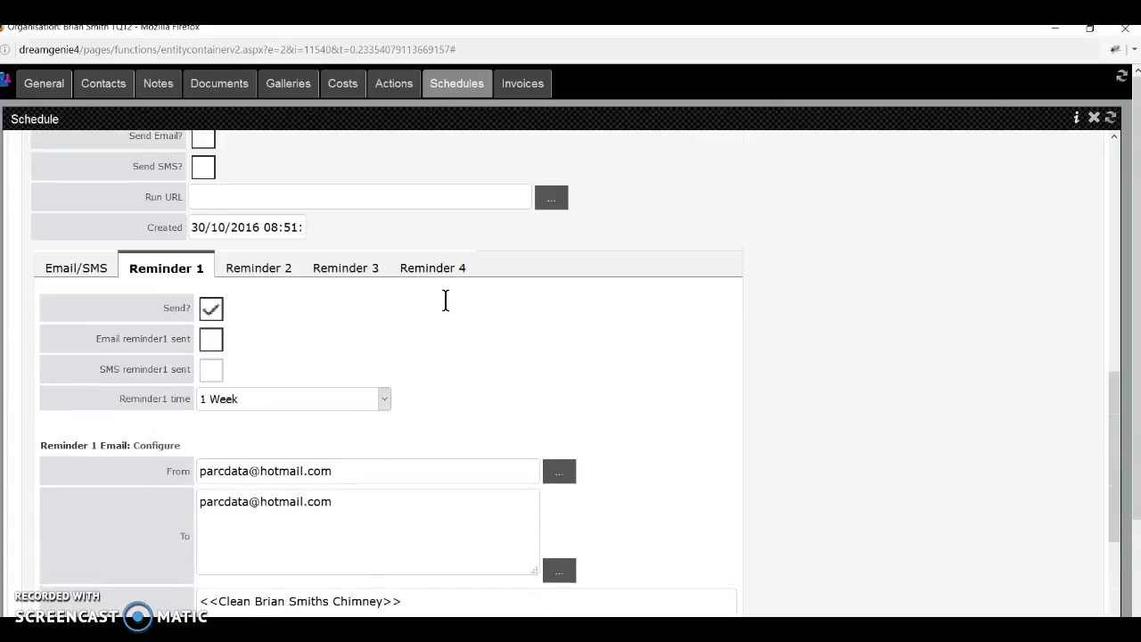
scroll(450, 312, "up", 10)
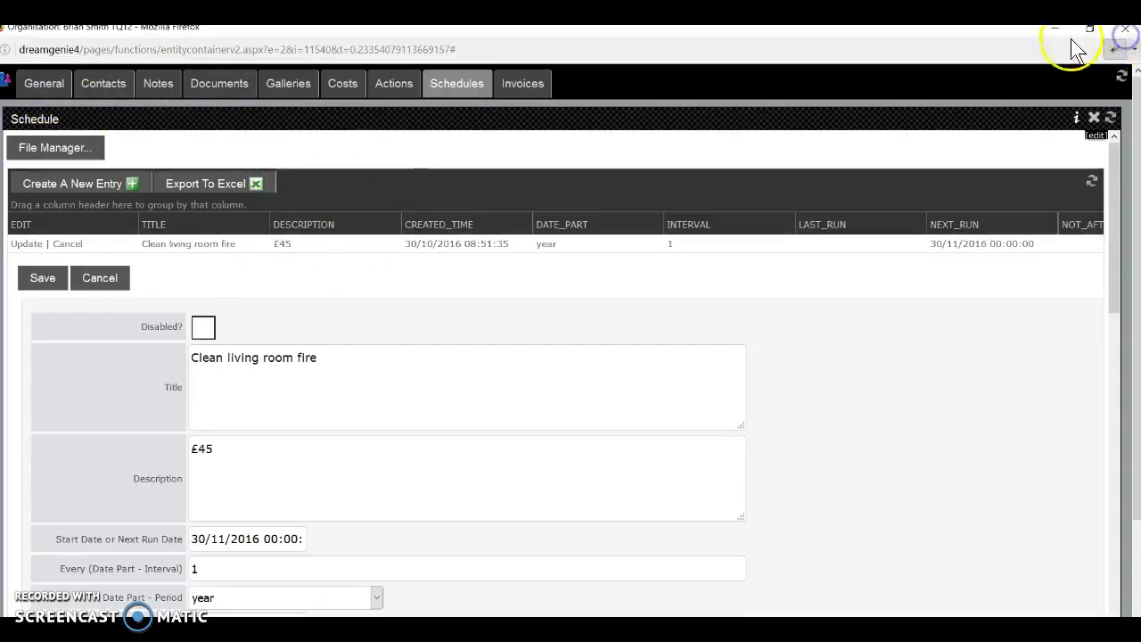
Close the organisation record and global search windows and bring up the Organisations list.
left_click(1125, 32)
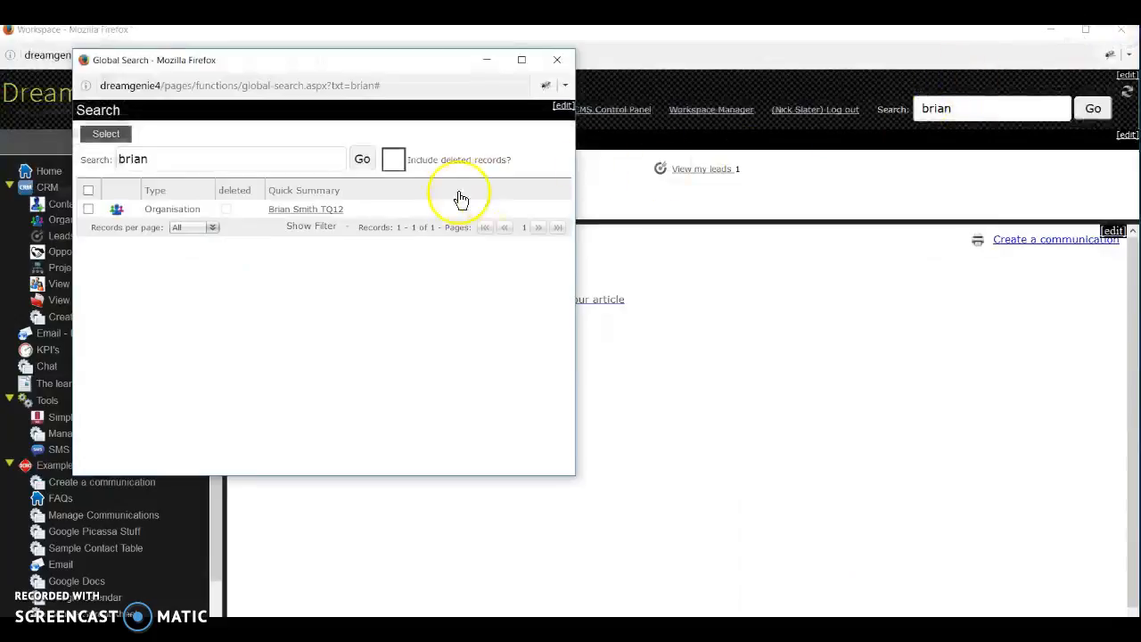
left_click(556, 59)
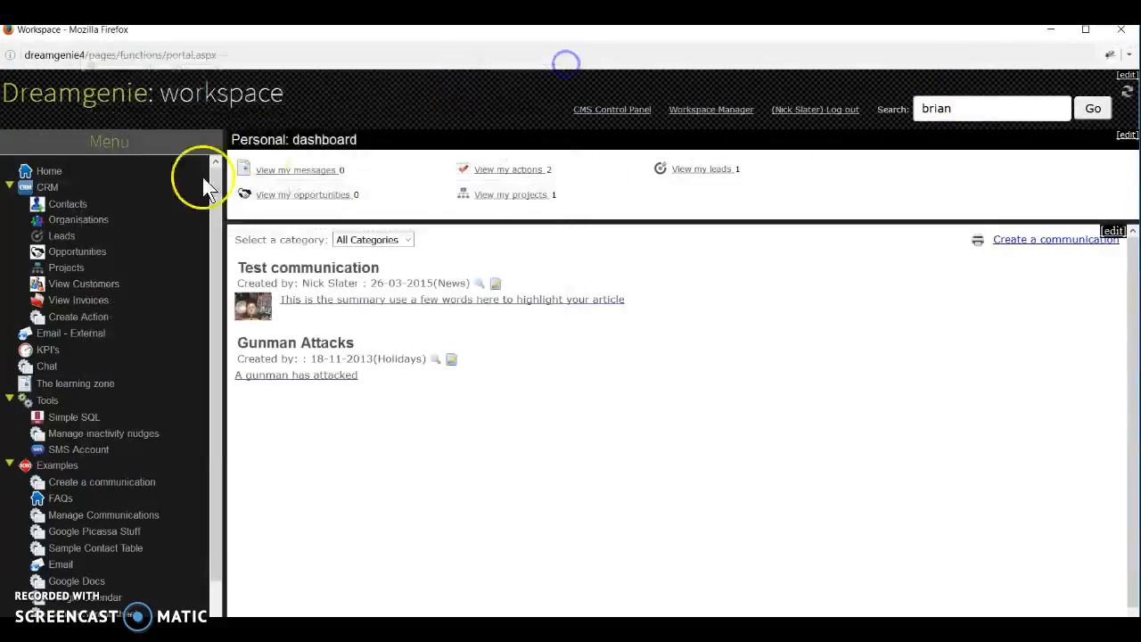
left_click(84, 221)
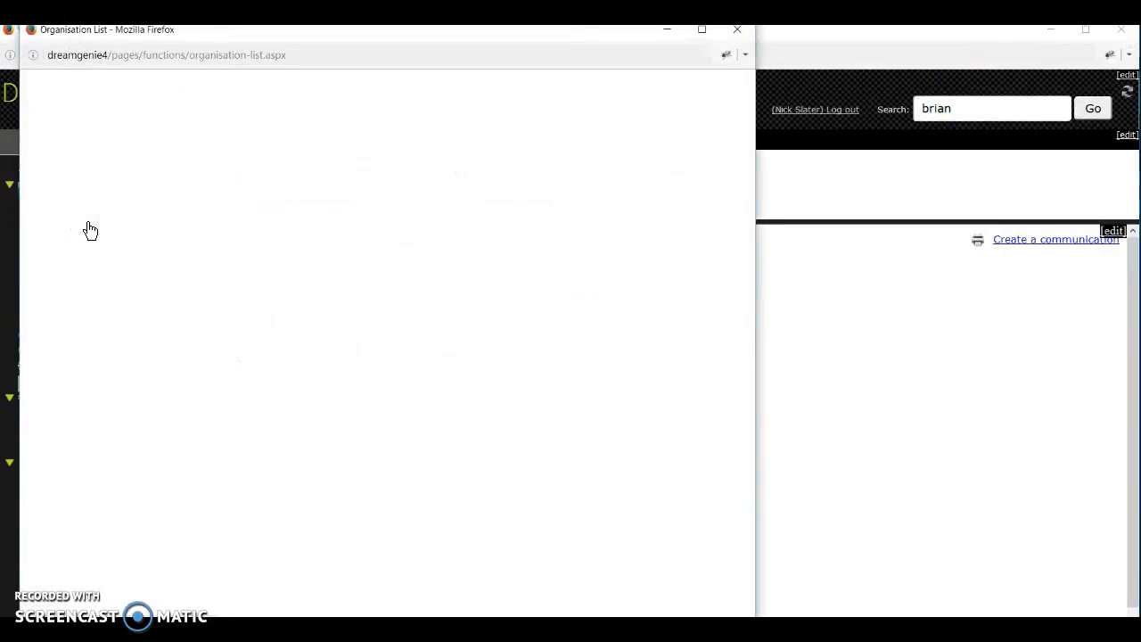
Search the organisation list, then close the list window to return to the dashboard.
left_click(88, 113)
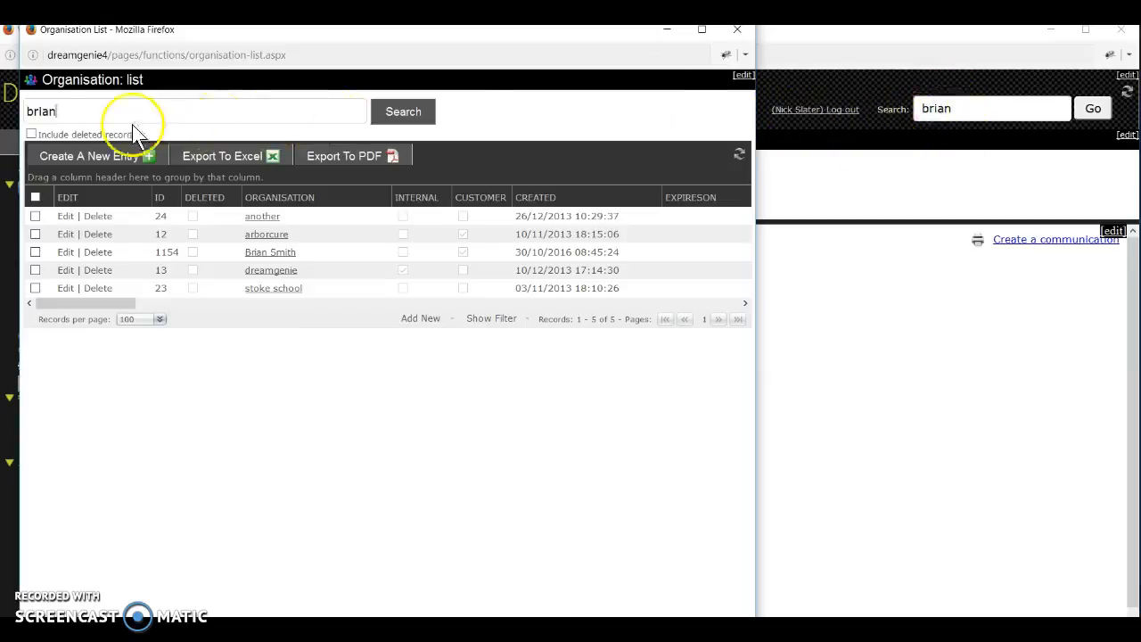
left_click(404, 112)
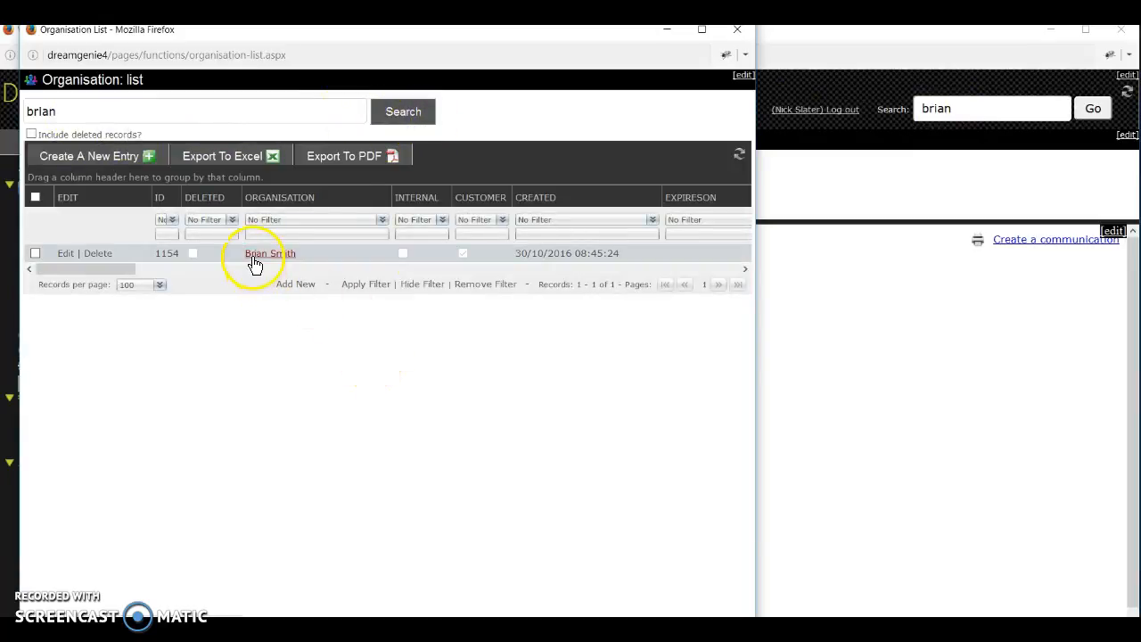
left_click_drag(76, 111, 26, 112)
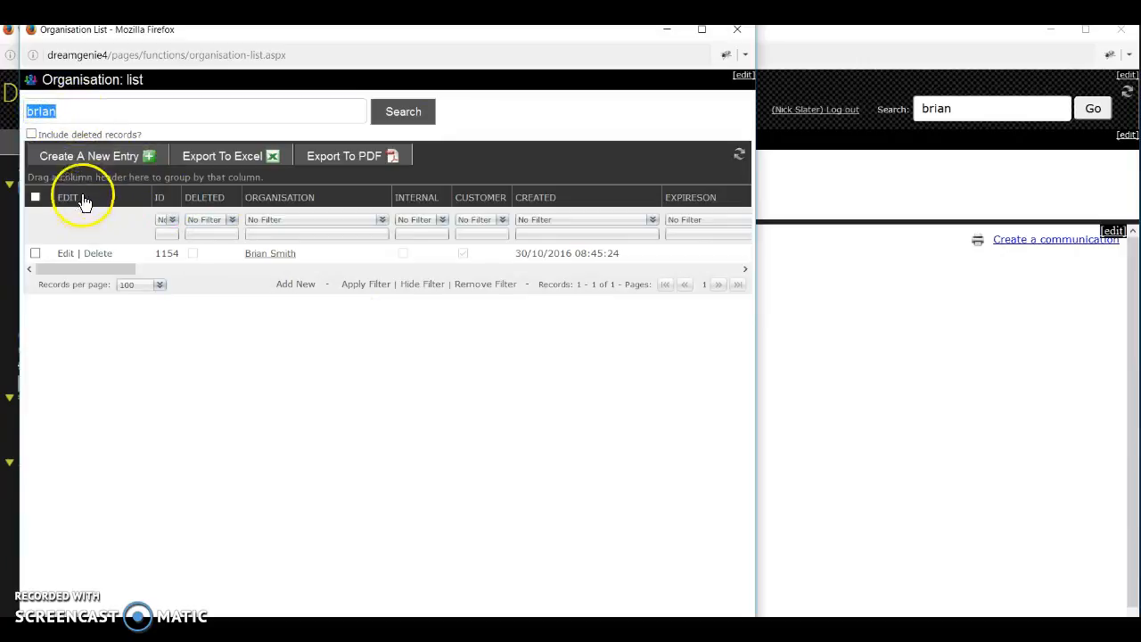
left_click(136, 157)
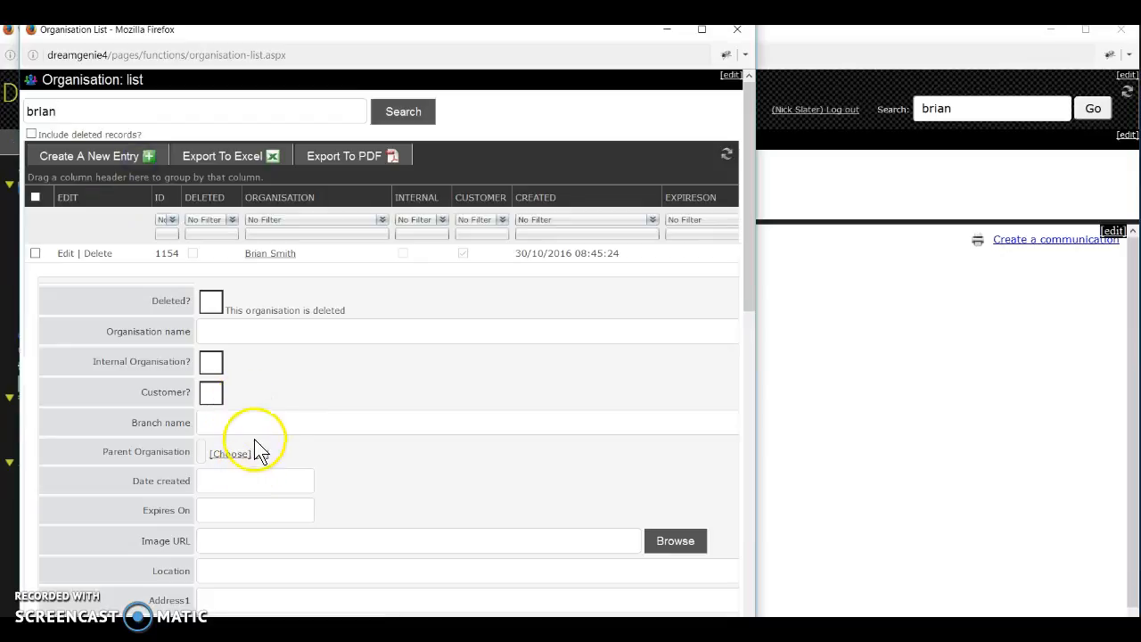
left_click(733, 33)
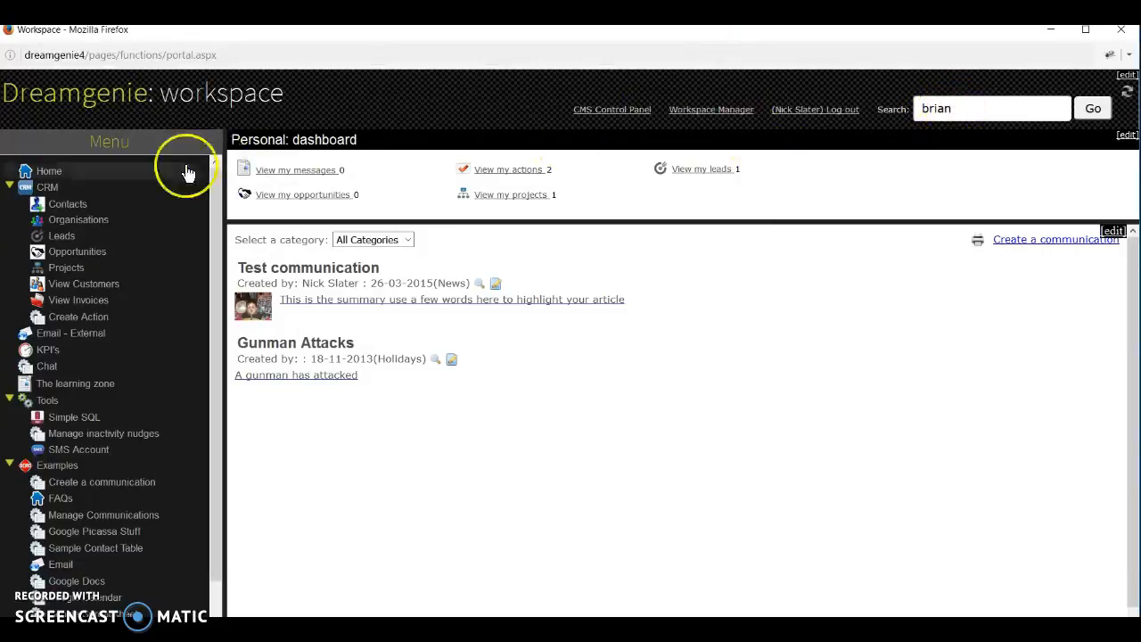
Reopen the customer's organisation record full-screen and show its Schedules listing Clean living room fire.
left_click(81, 221)
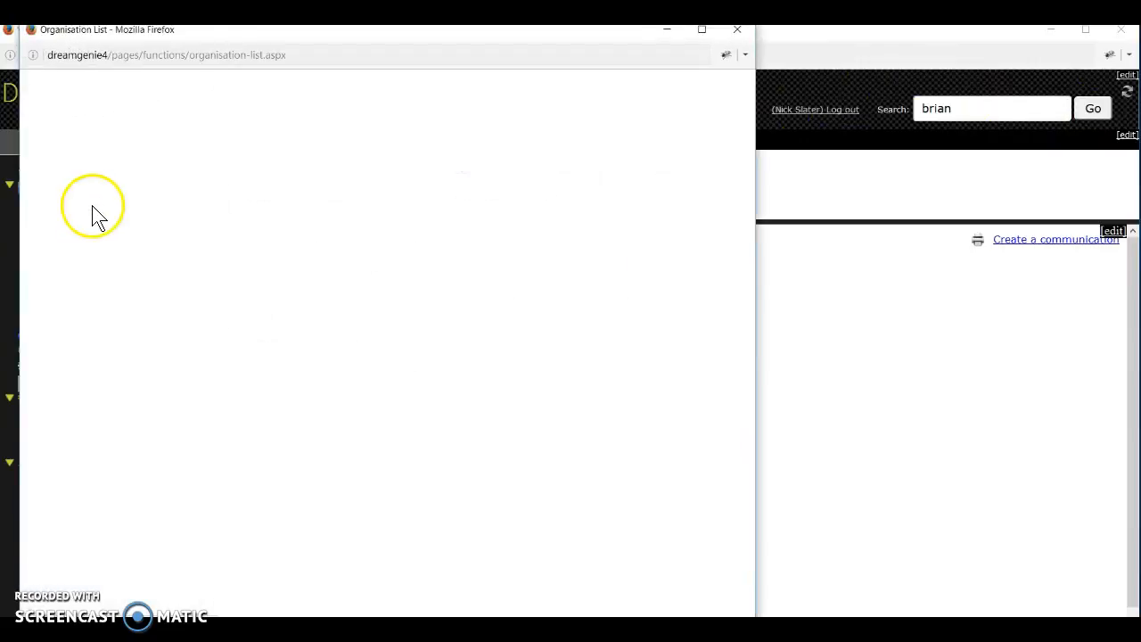
left_click(98, 105)
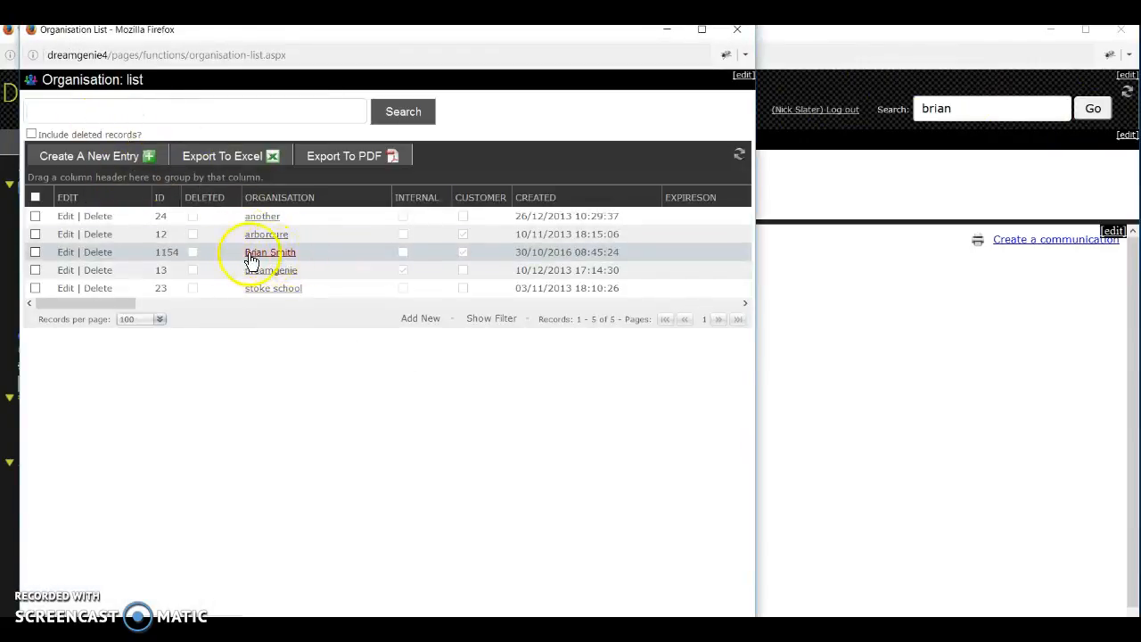
left_click(285, 254)
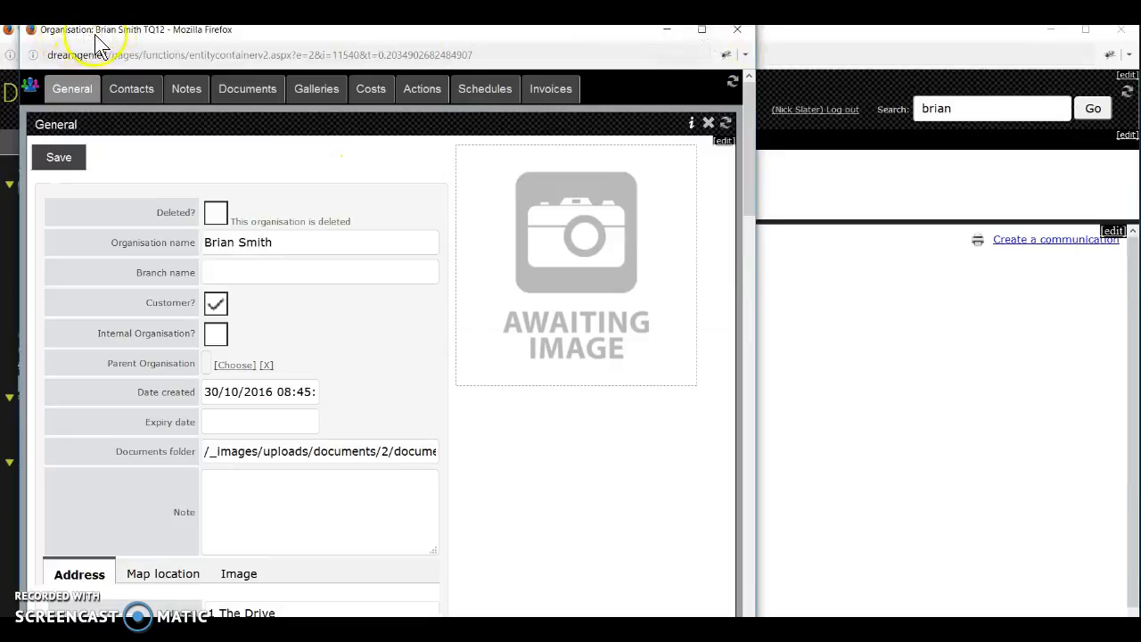
left_click(701, 32)
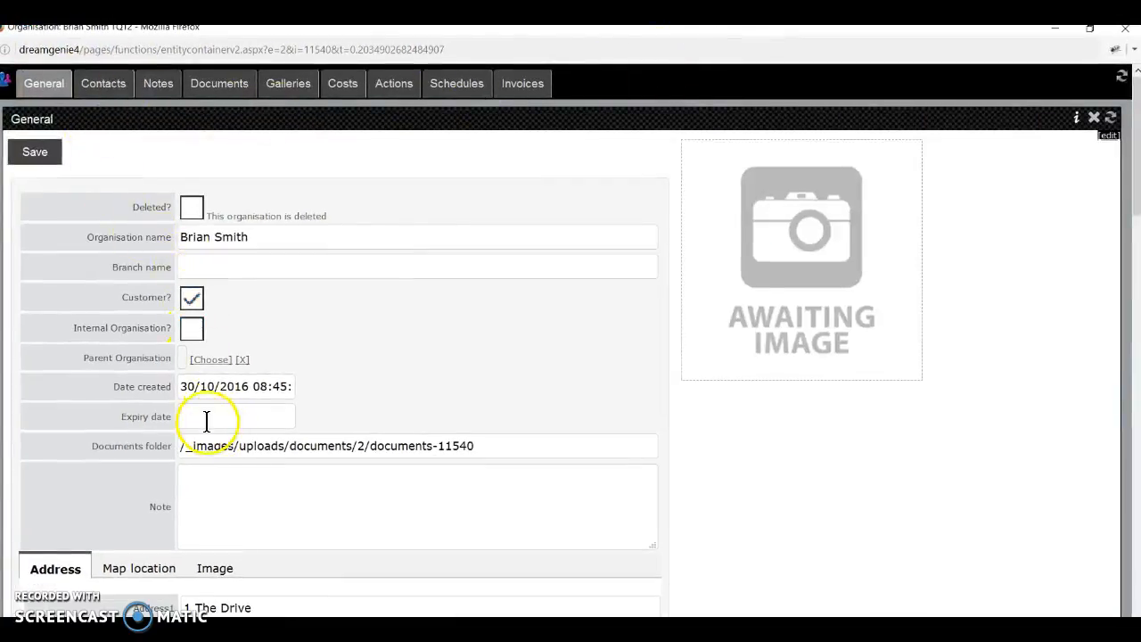
left_click(463, 86)
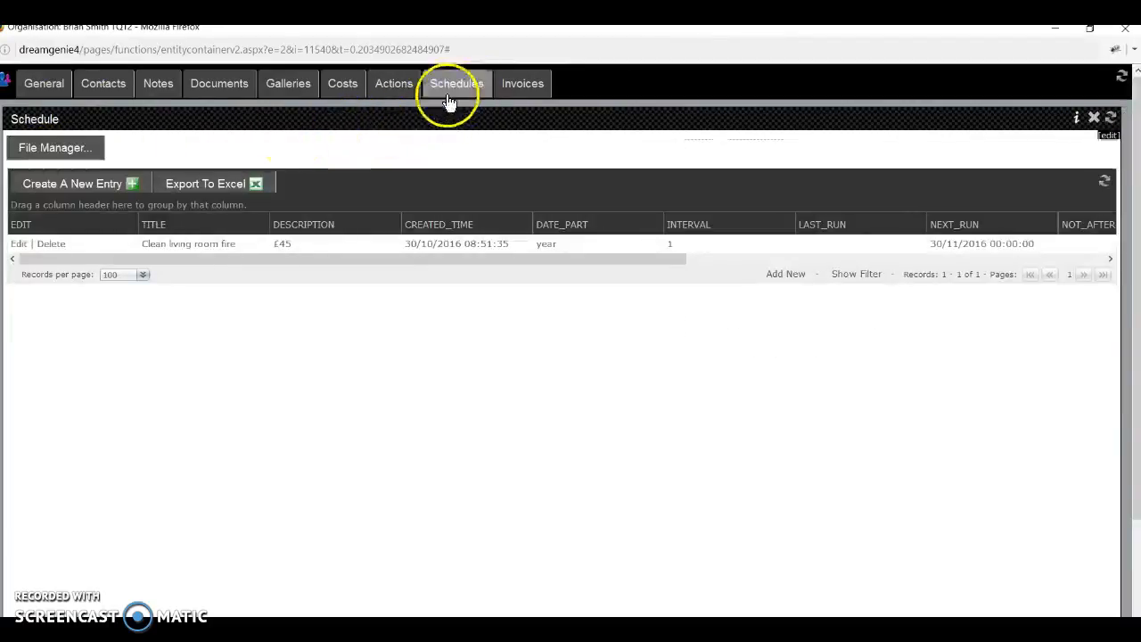
Edit the Clean living room fire schedule entry and scroll to its Email/SMS settings.
left_click(17, 243)
scroll(223, 392, "down", 3)
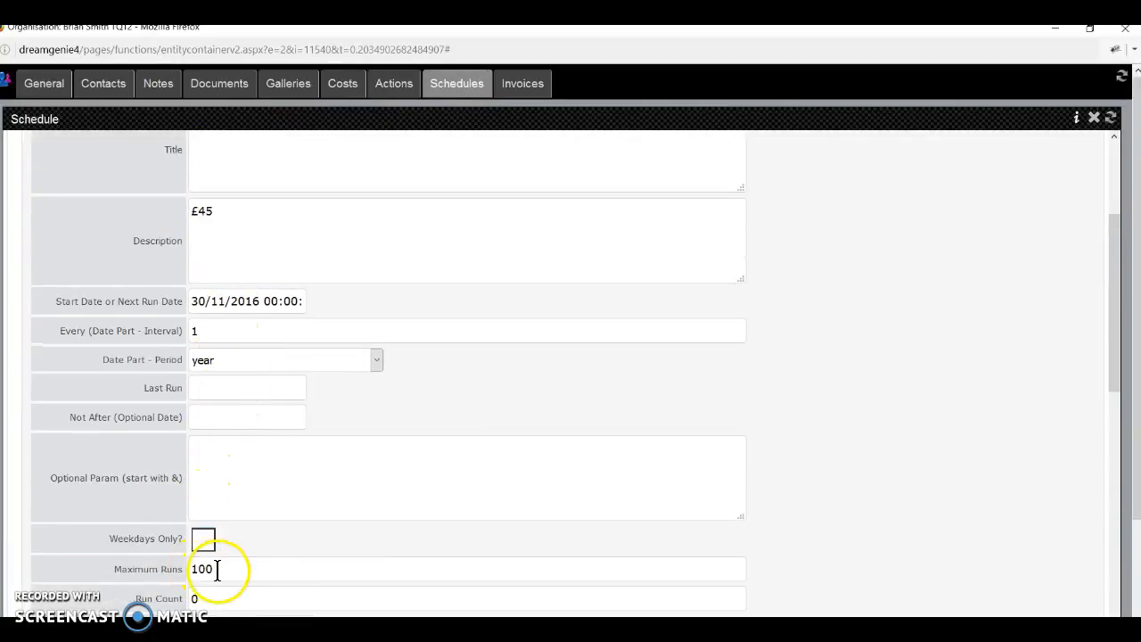
scroll(229, 557, "down", 8)
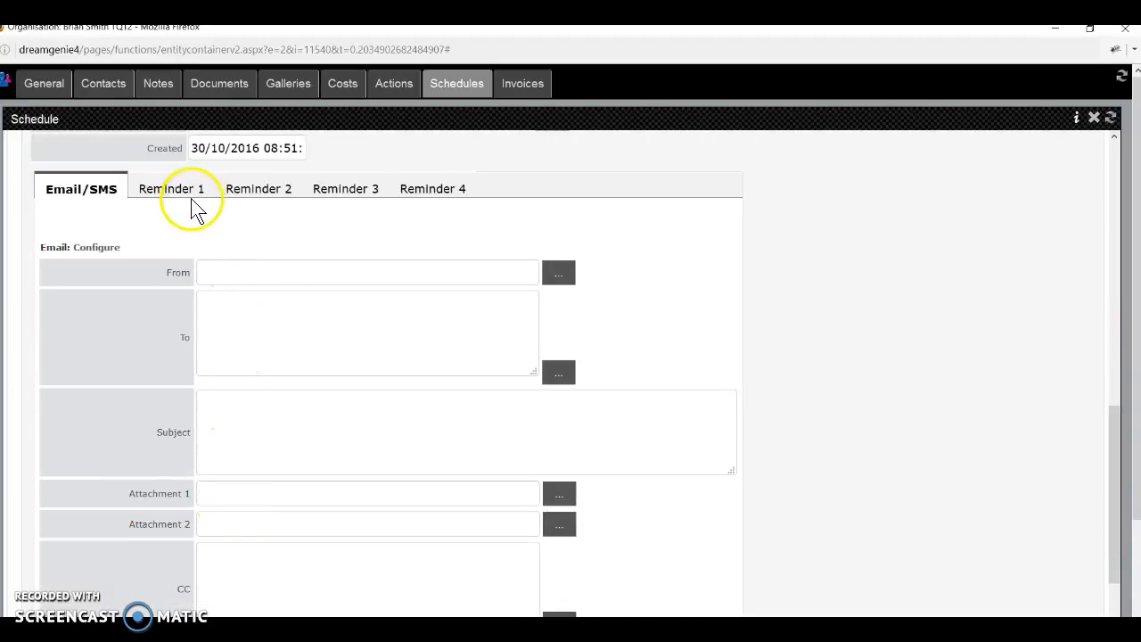